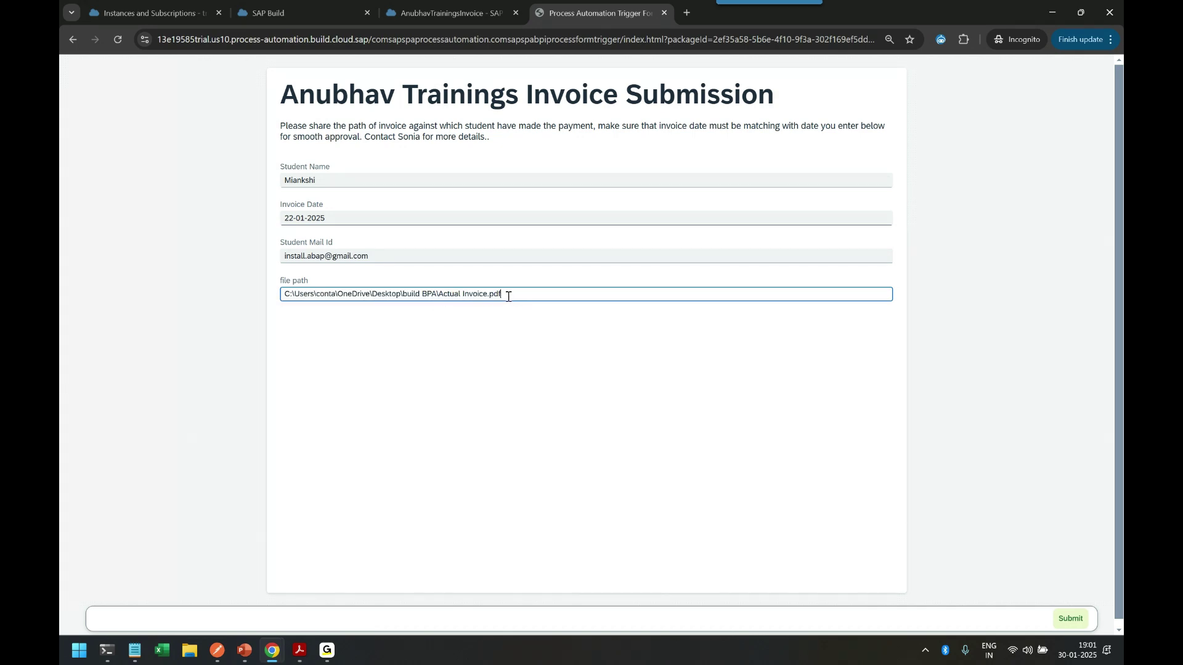
pyautogui.click(394, 400)
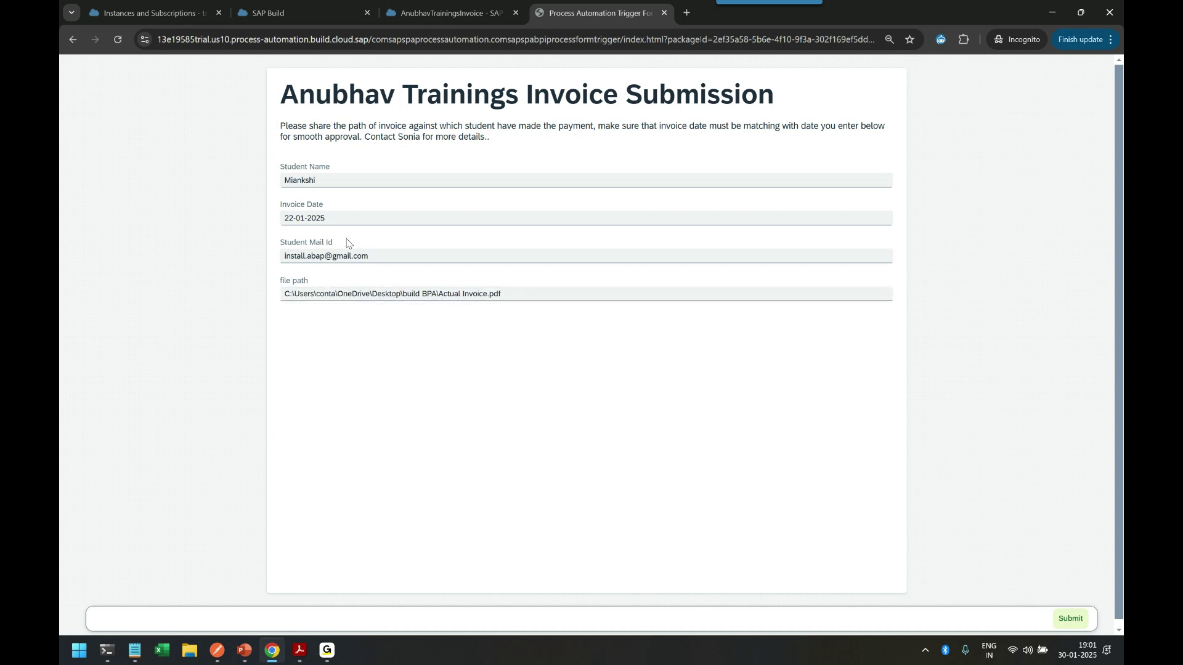
pyautogui.moveTo(324, 219); pyautogui.dragTo(280, 218)
pyautogui.hotkey('alt', 'Tab')
pyautogui.moveTo(877, 224); pyautogui.dragTo(949, 224)
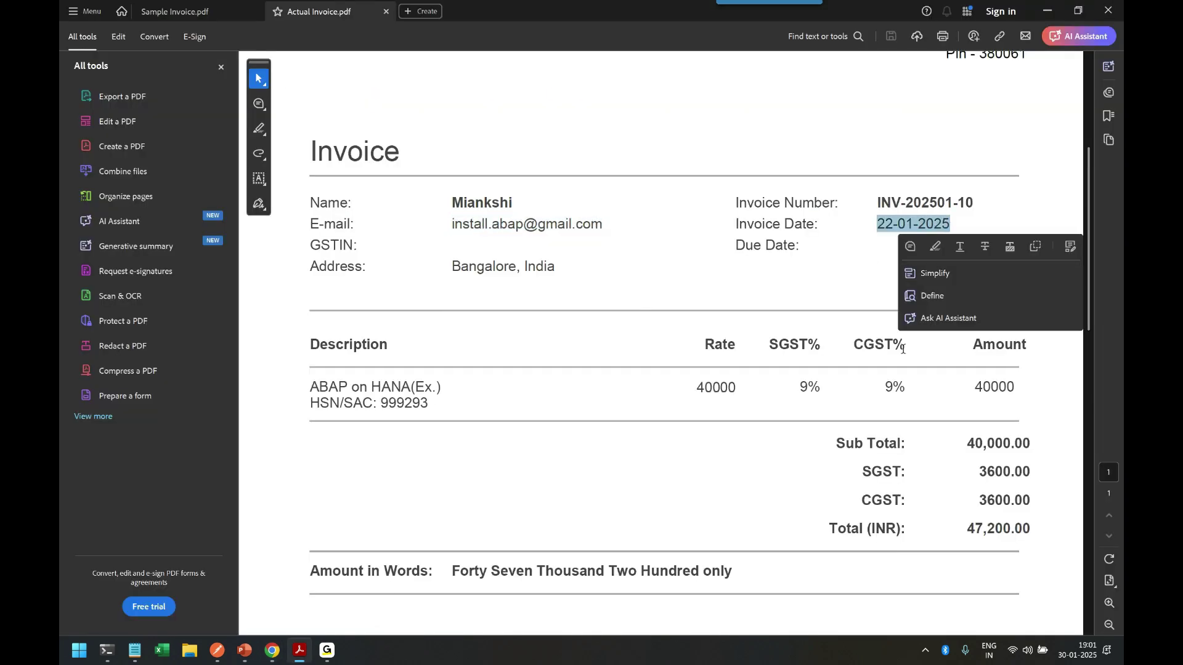
pyautogui.hotkey('alt', 'Tab')
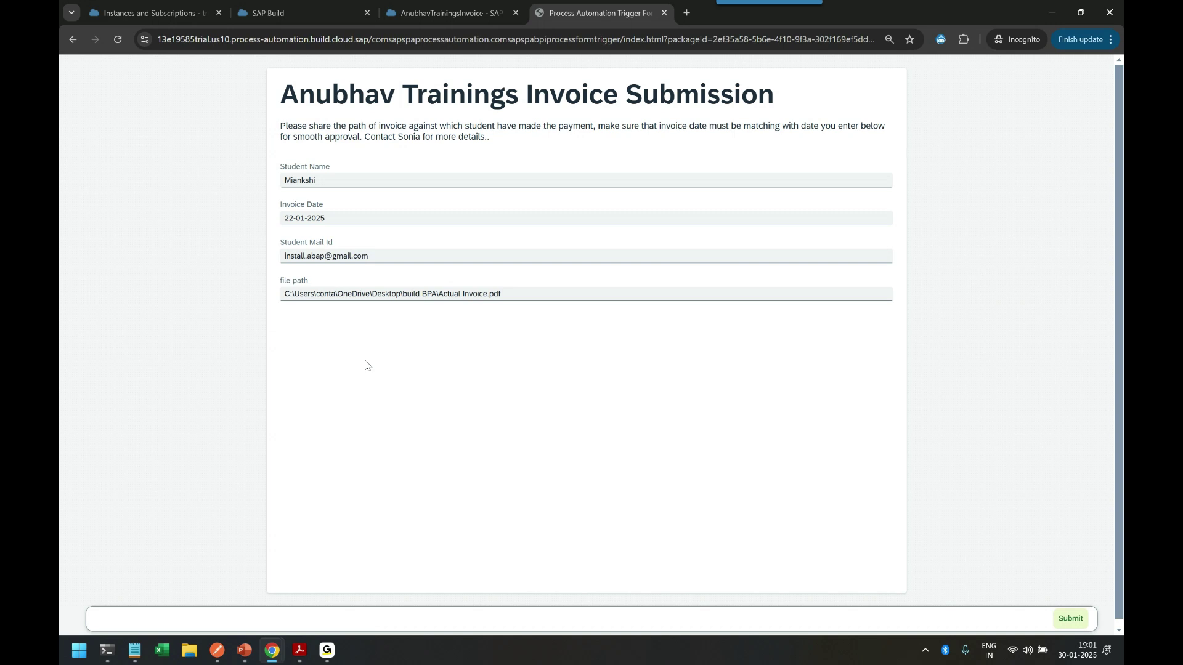
# Step: Check the Student Mail Id value, submit the invoice form, and return to the BTP cockpit
pyautogui.click(371, 257)
pyautogui.moveTo(371, 256); pyautogui.dragTo(280, 263)
pyautogui.click(317, 261)
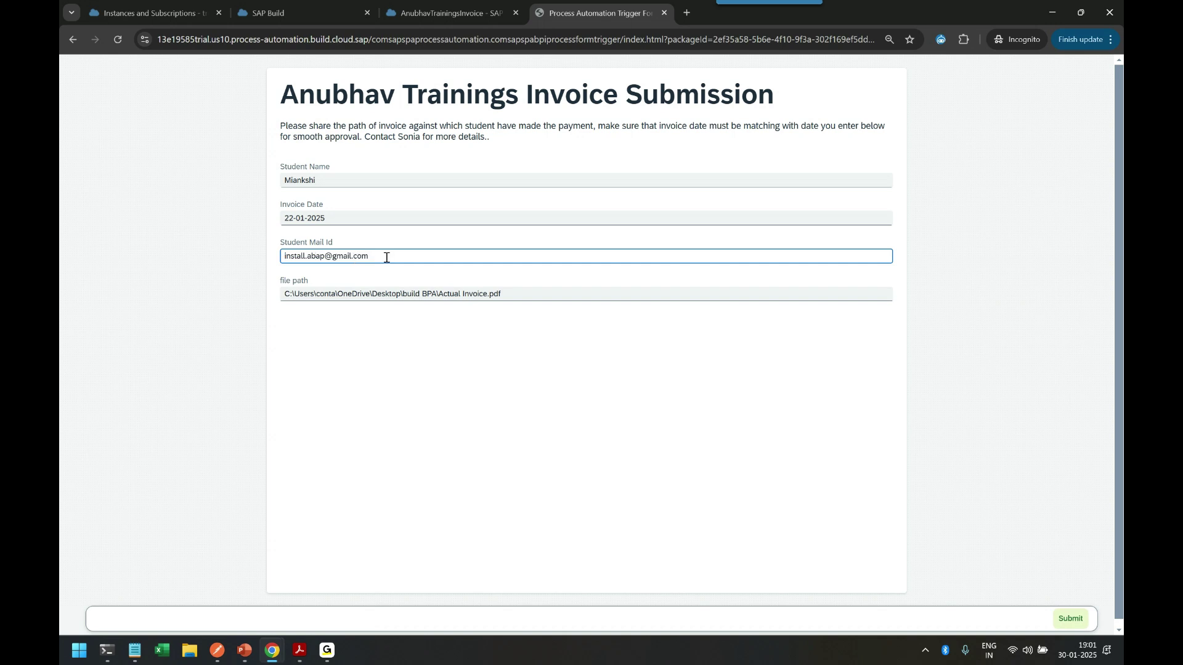
pyautogui.click(347, 369)
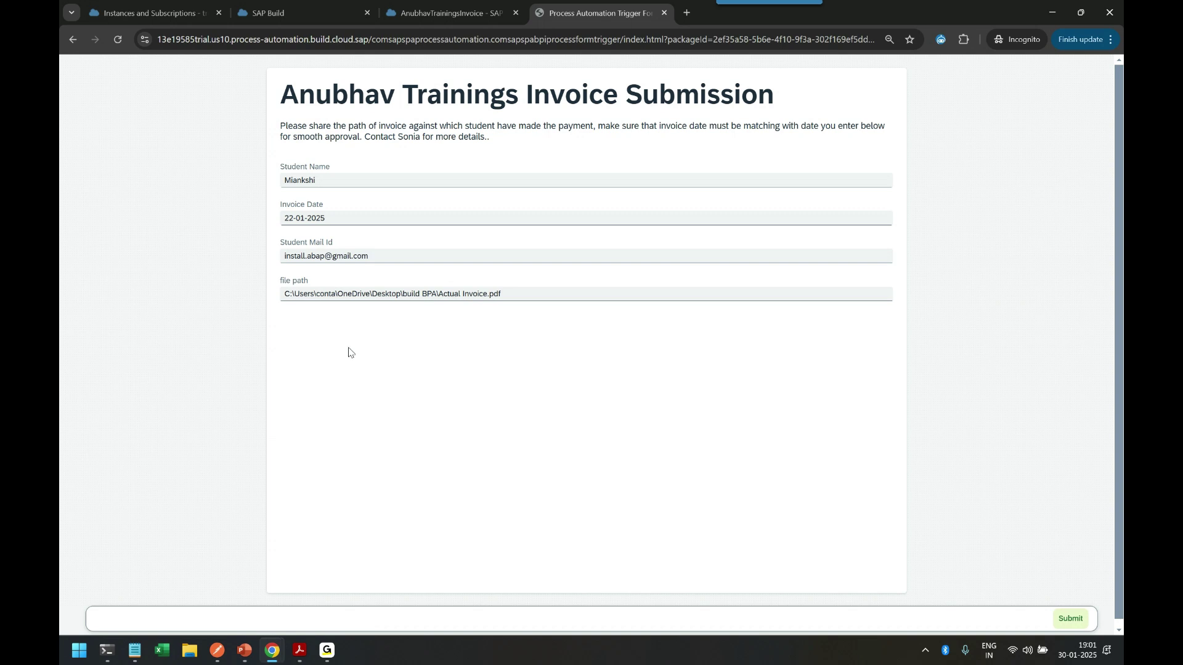
pyautogui.click(1071, 619)
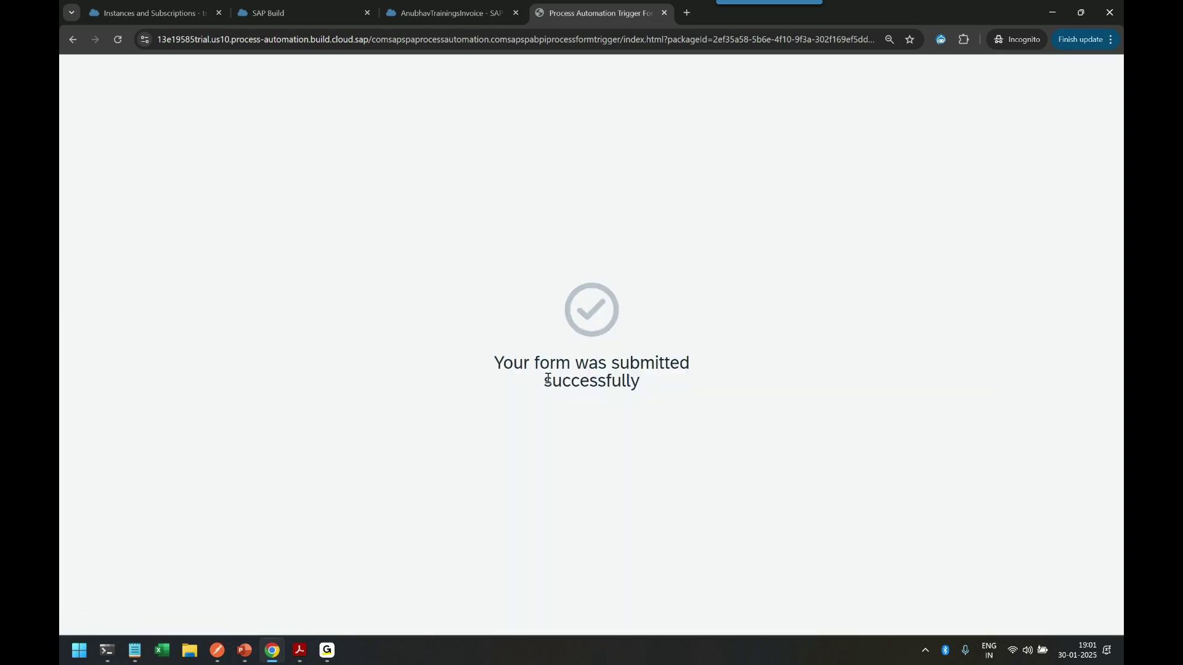
pyautogui.click(180, 17)
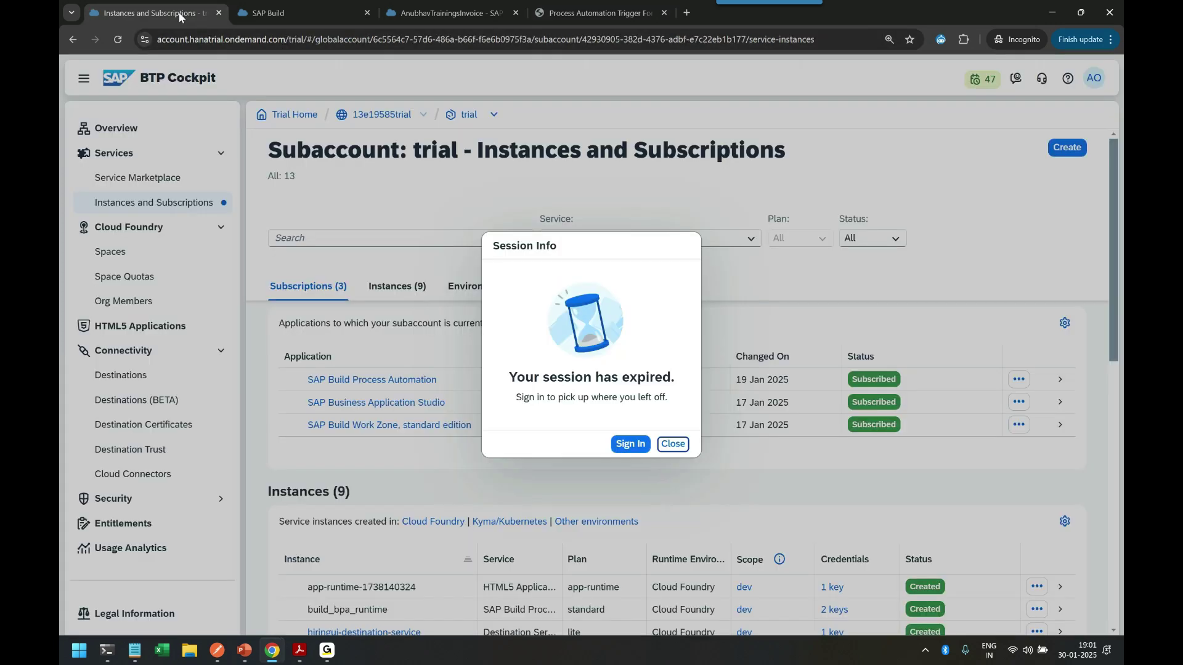
# Step: Sign back in, open the Monitoring overview, and open My Inbox in a separate tab
pyautogui.click(630, 443)
pyautogui.hotkey('ctrl', 'Tab')
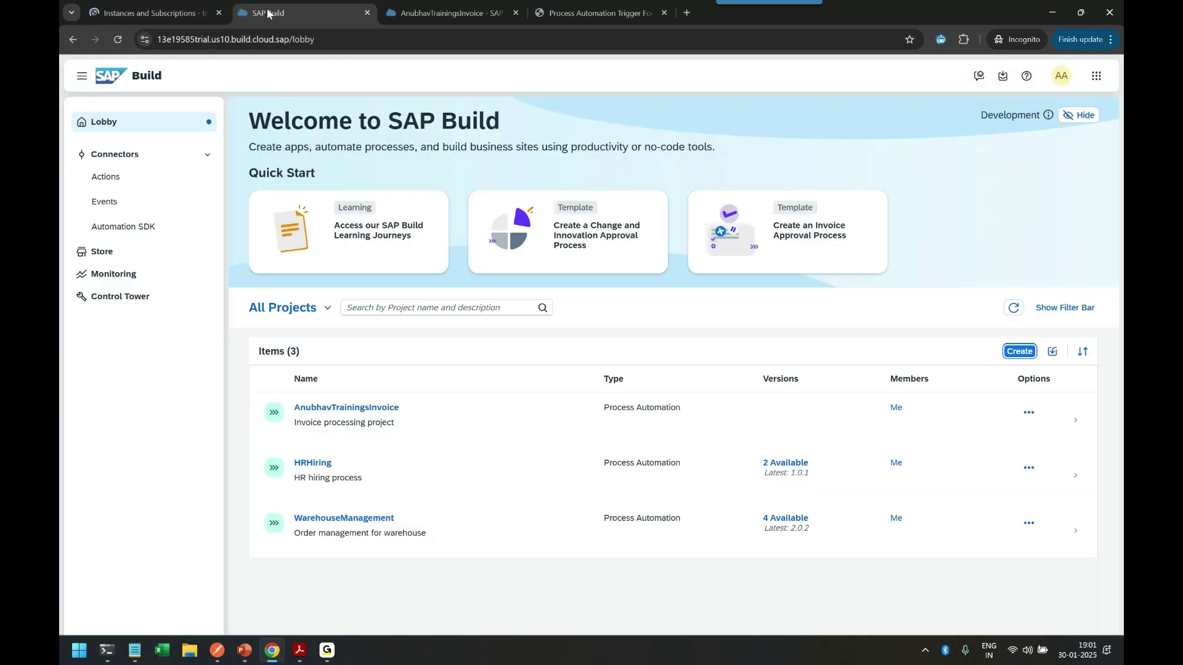
pyautogui.click(117, 273)
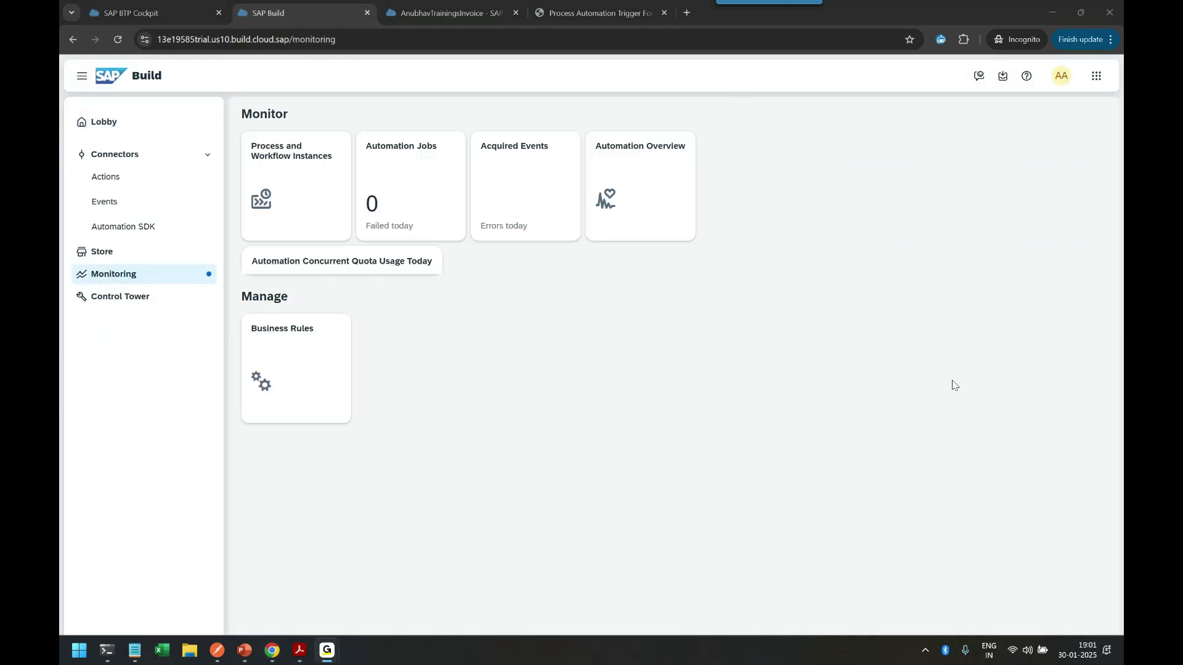
pyautogui.click(1003, 76)
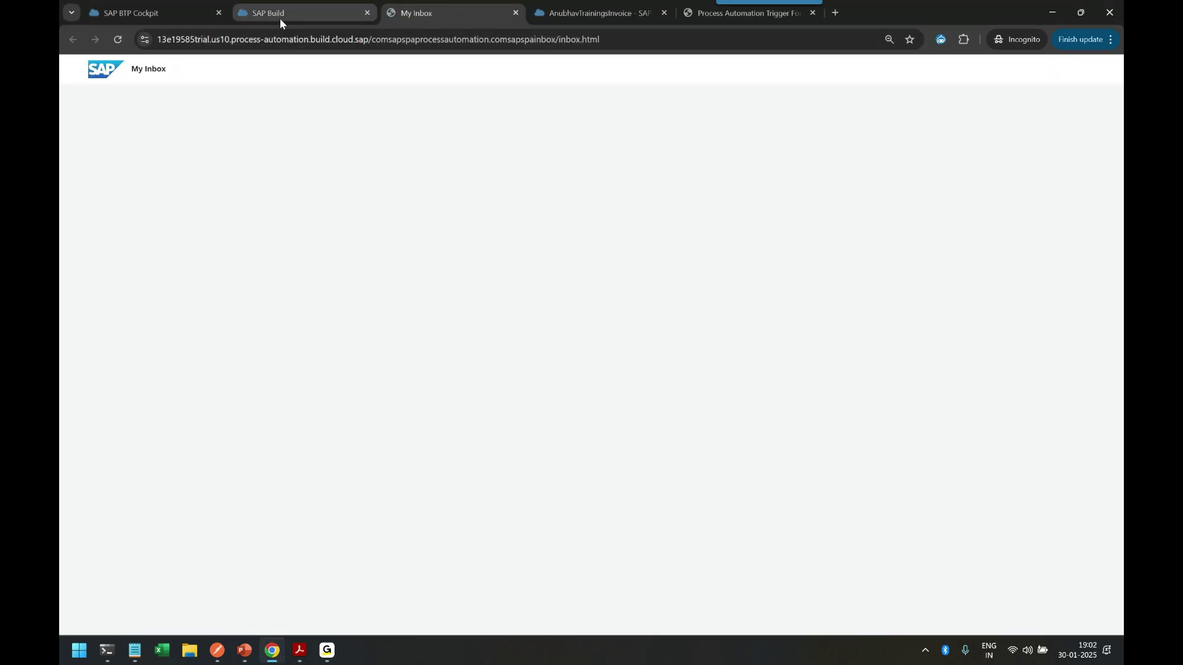
pyautogui.click(279, 18)
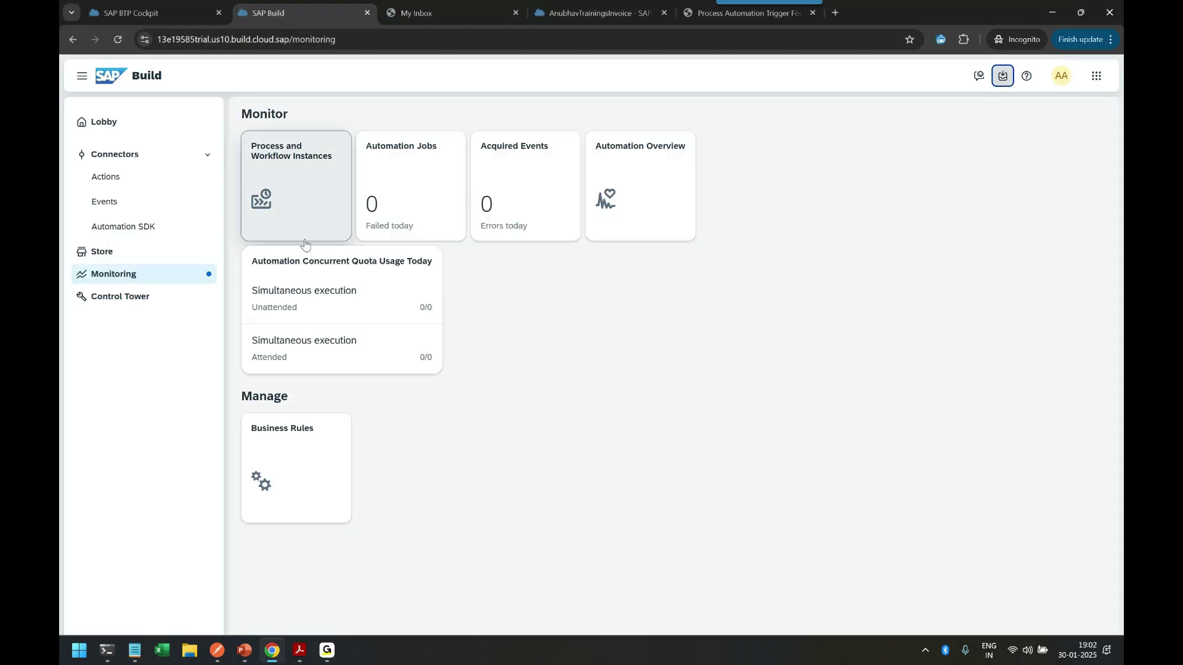
# Step: In Process and Workflow Instances, clear the status filter and open the InvoiceApproval instance
pyautogui.click(307, 166)
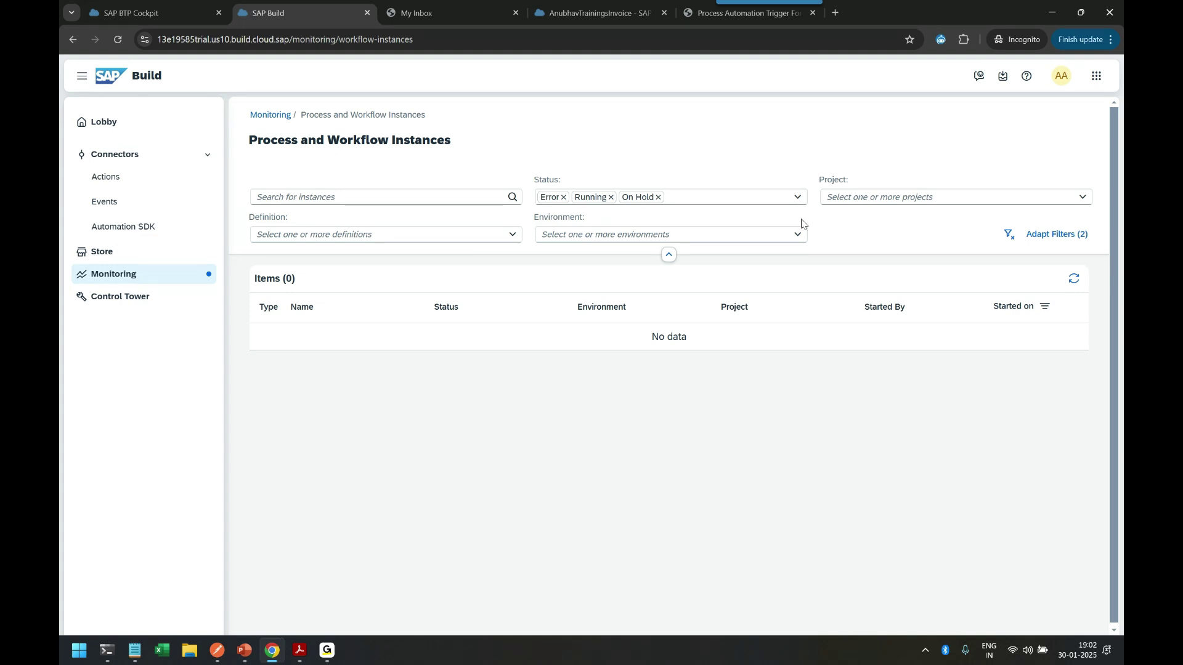
pyautogui.click(1074, 278)
pyautogui.click(181, 282)
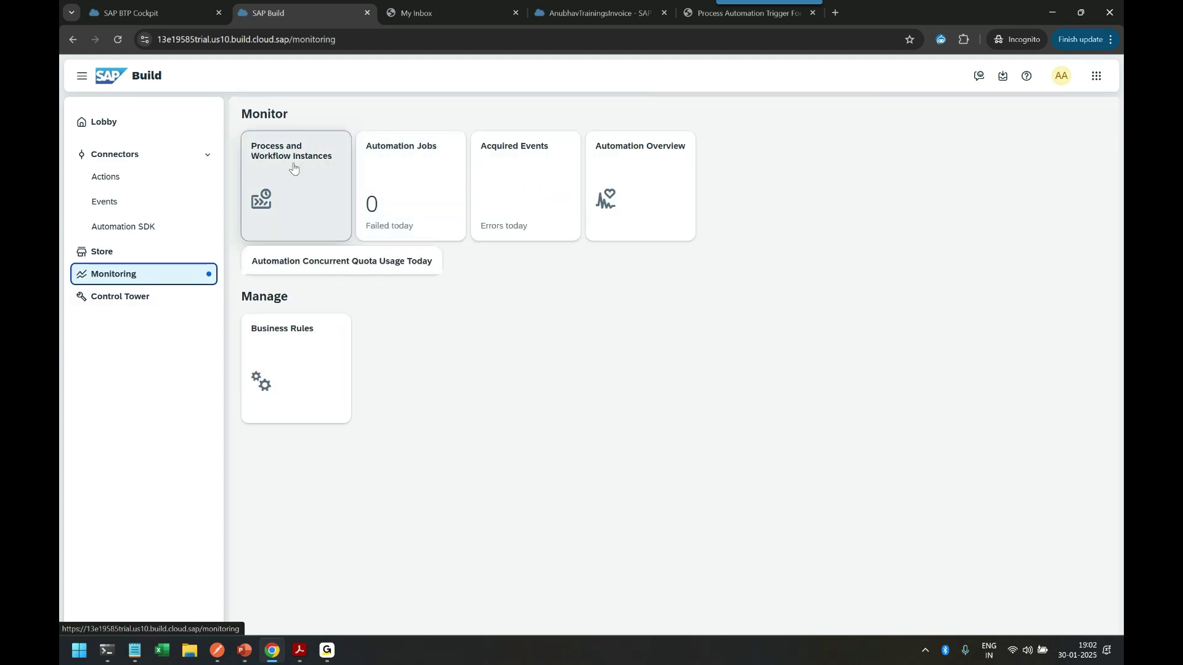
pyautogui.click(294, 167)
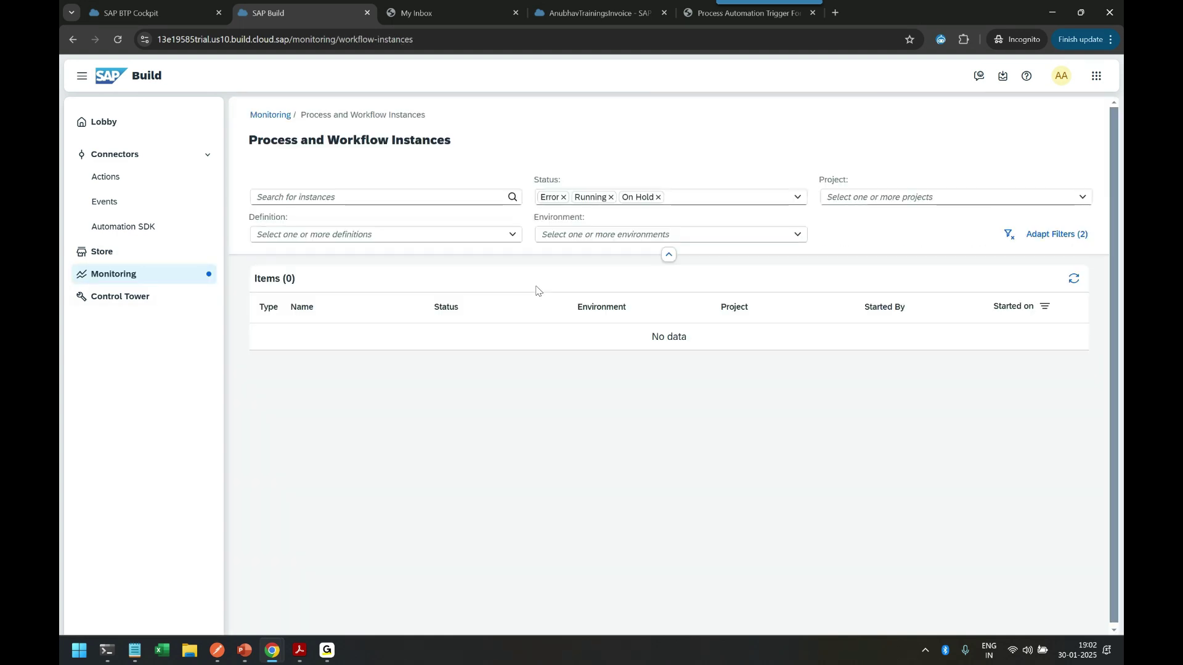
pyautogui.click(792, 197)
pyautogui.click(748, 153)
pyautogui.click(308, 243)
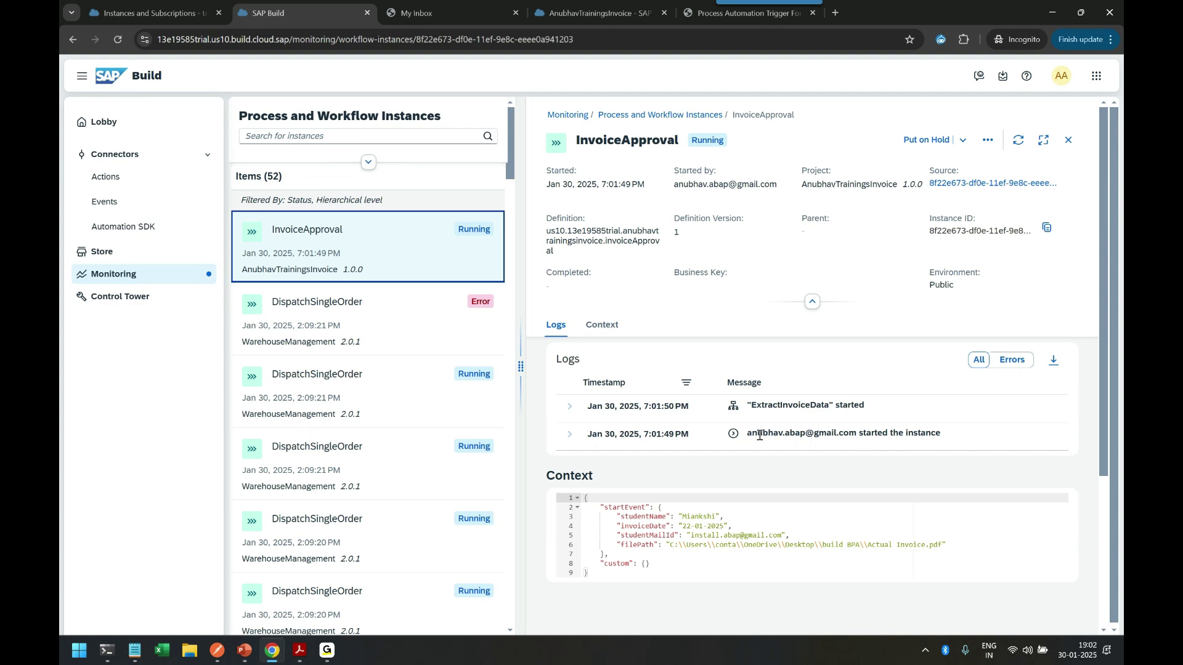
# Step: Review the instance-started and ExtractInvoiceData-started logs, refresh, and check My Inbox for the task
pyautogui.moveTo(754, 434); pyautogui.dragTo(924, 435)
pyautogui.click(782, 419)
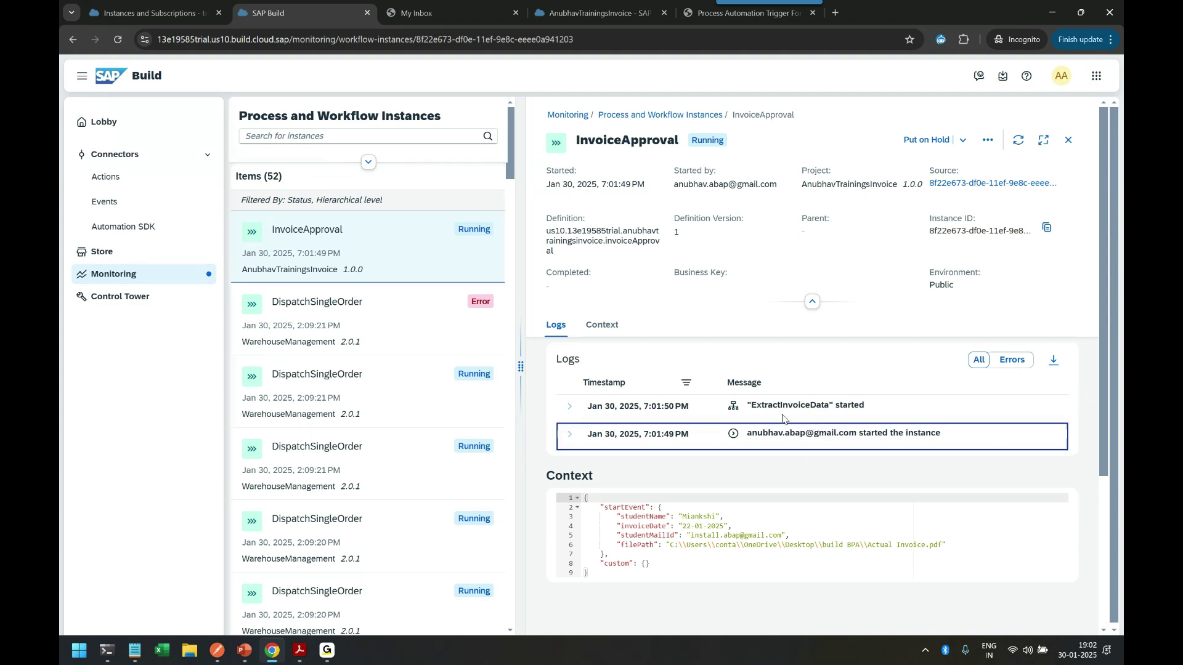
pyautogui.moveTo(755, 406); pyautogui.dragTo(867, 408)
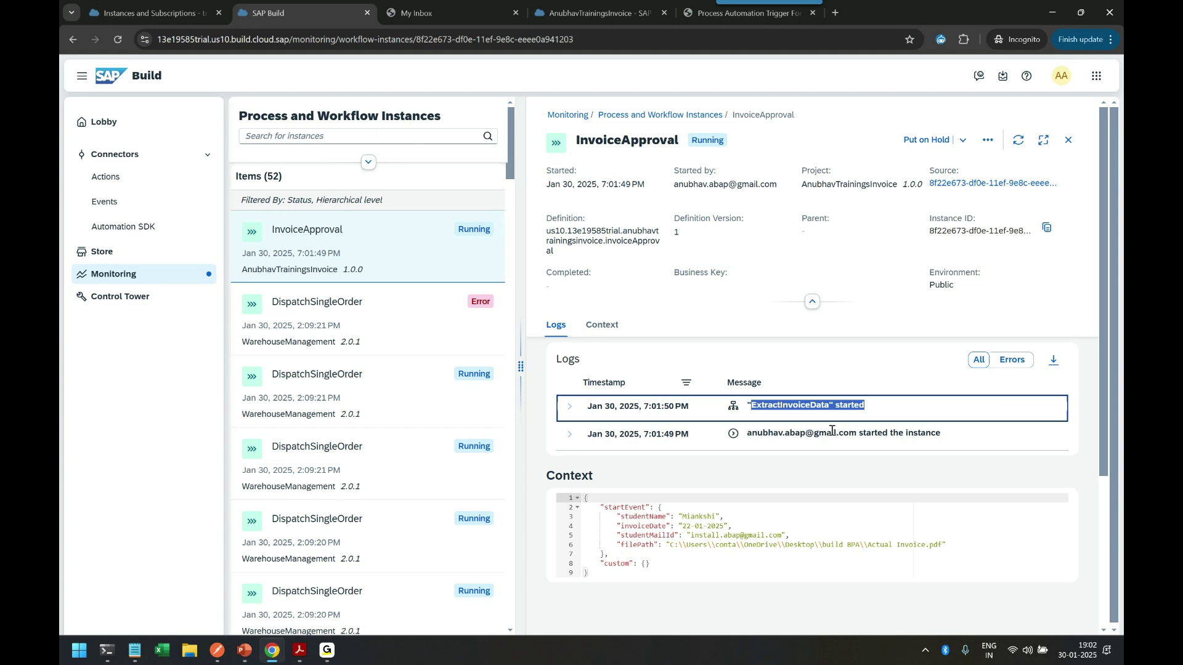
pyautogui.click(1019, 141)
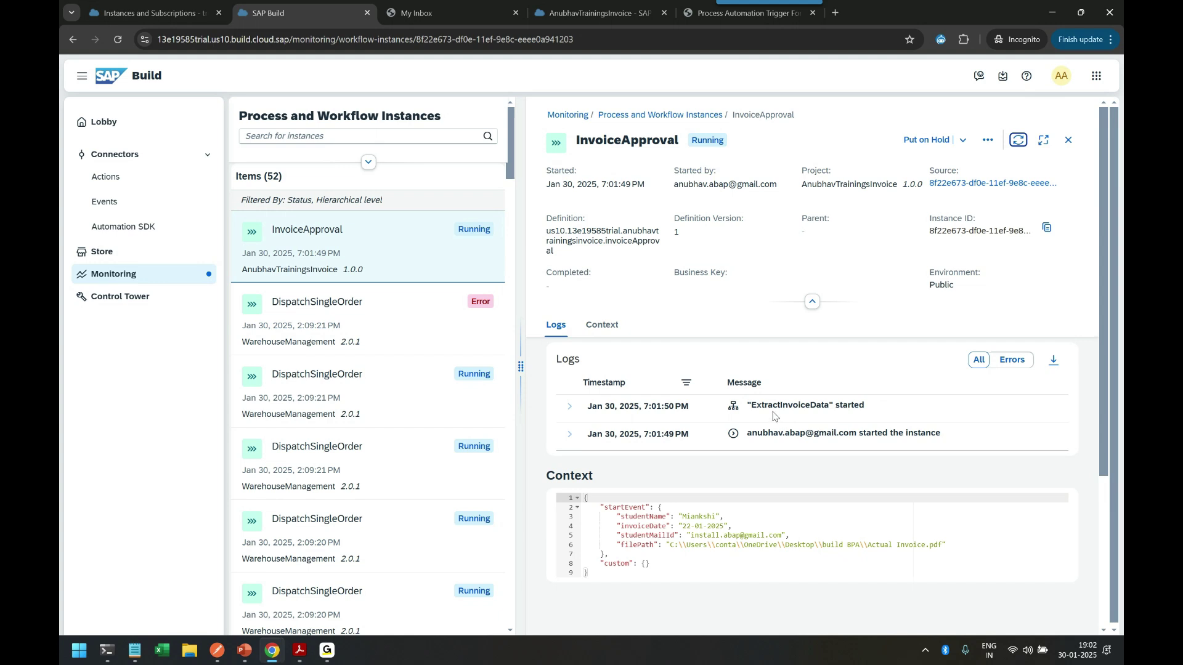
pyautogui.click(439, 17)
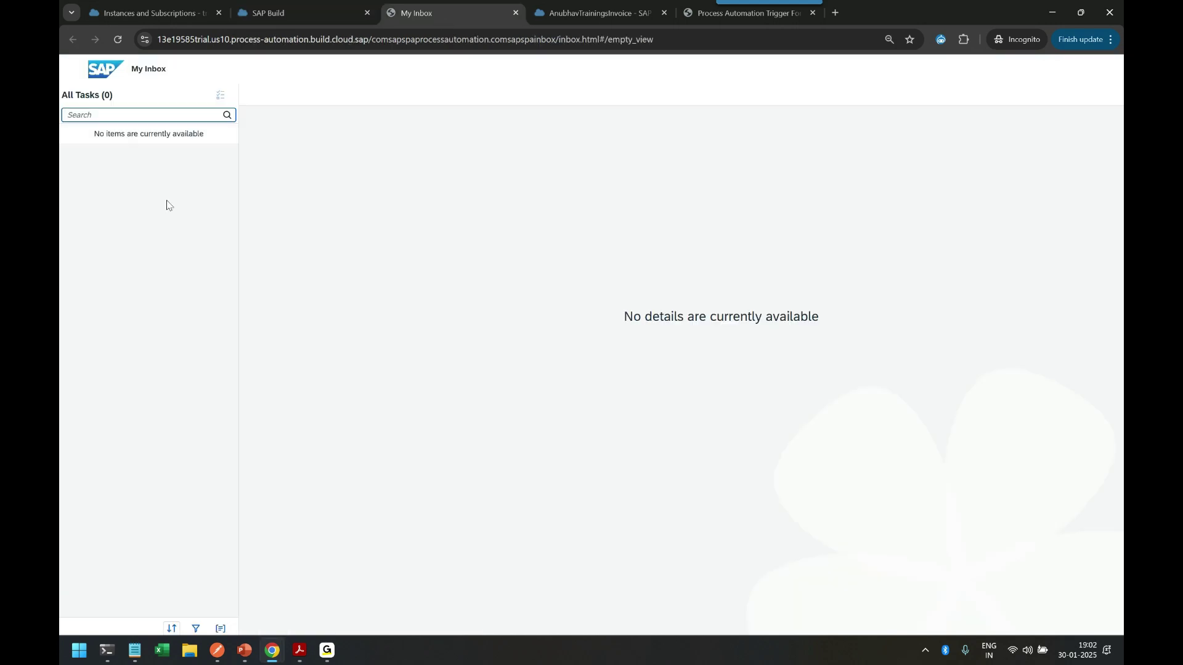
pyautogui.click(292, 17)
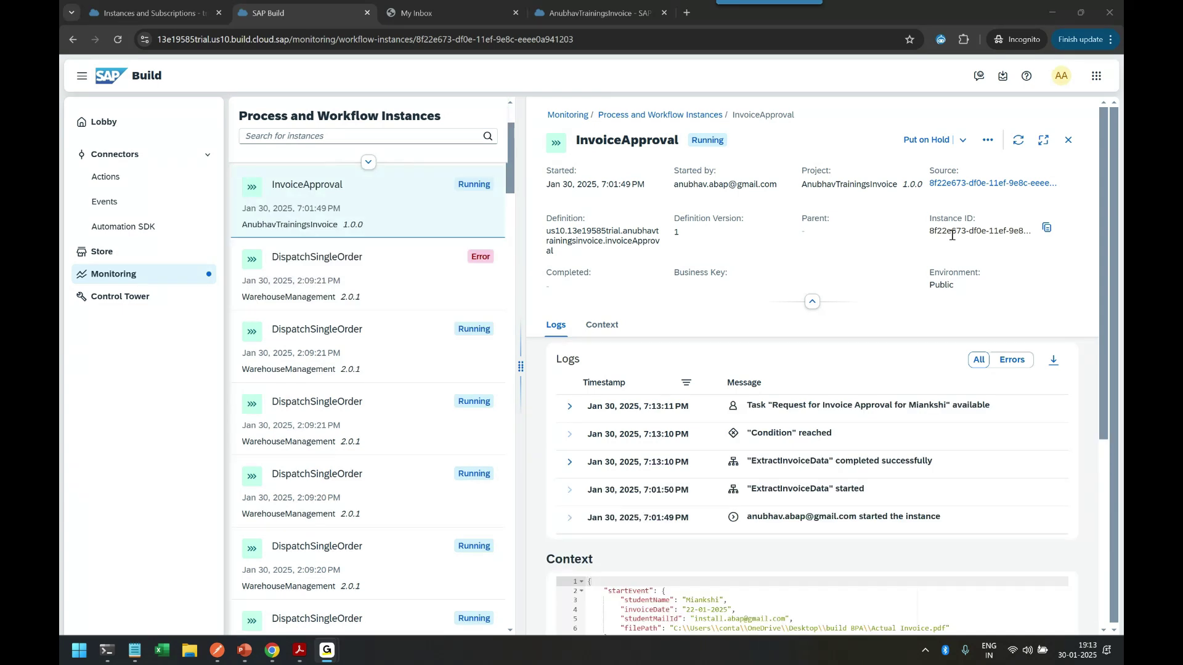
# Step: Confirm ExtractInvoiceData completed successfully, then bring up the desktop agent's history from the tray
pyautogui.moveTo(752, 463); pyautogui.dragTo(941, 468)
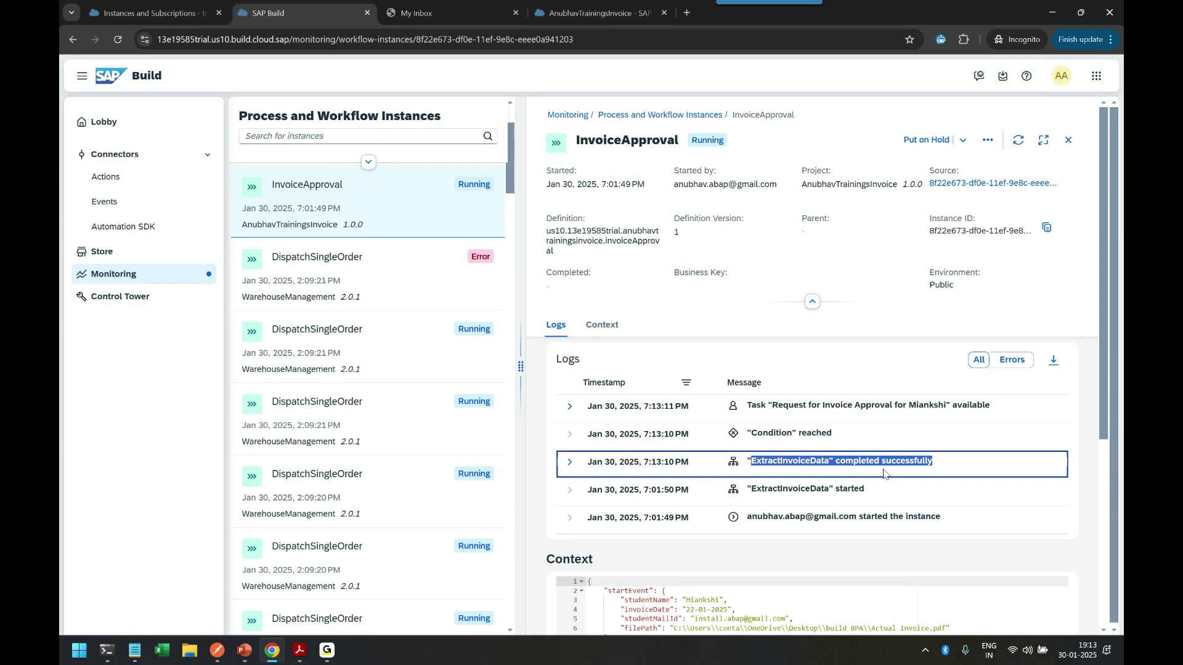
pyautogui.click(849, 461)
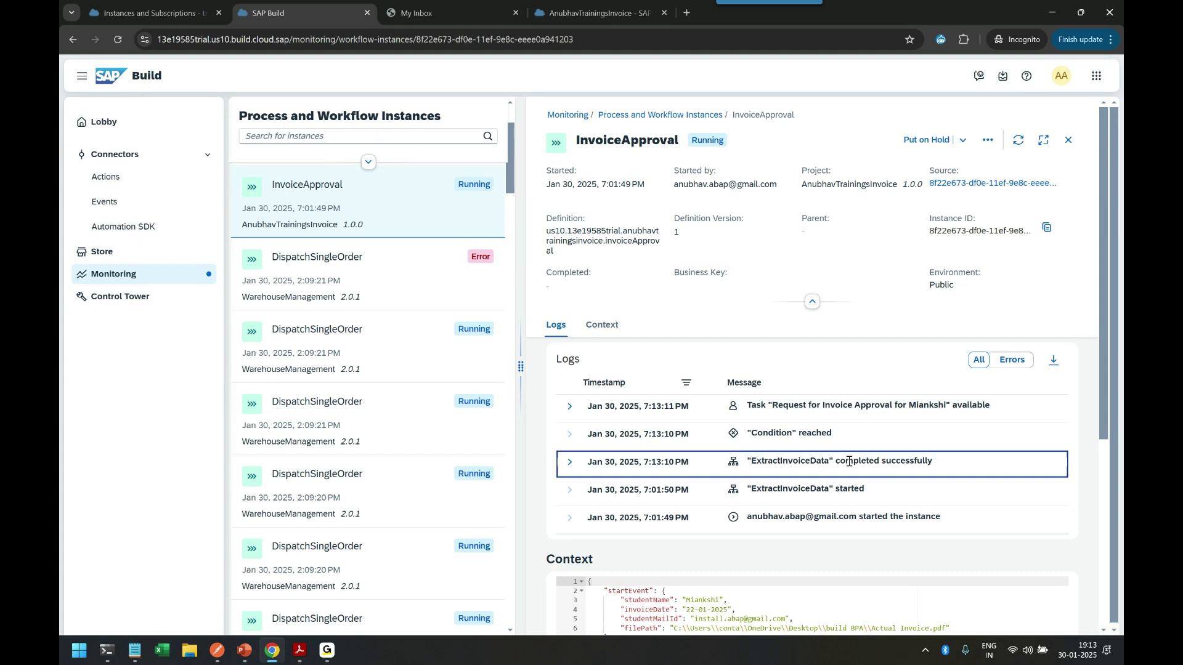
pyautogui.tripleClick(795, 461)
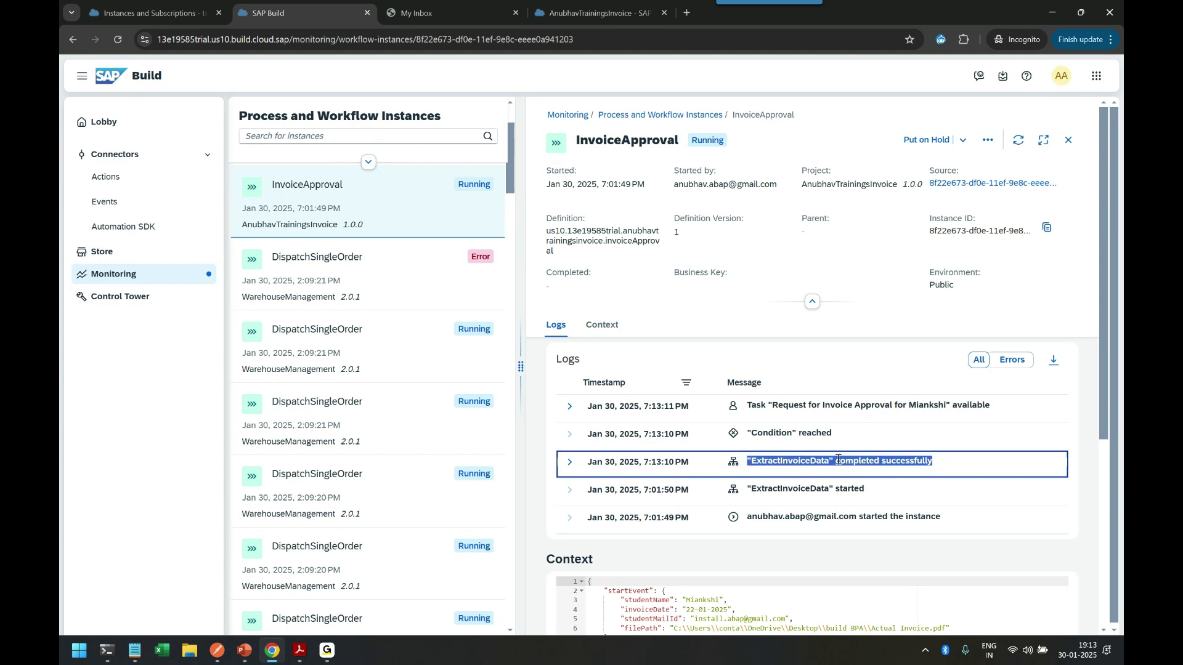
pyautogui.click(925, 650)
pyautogui.click(950, 592)
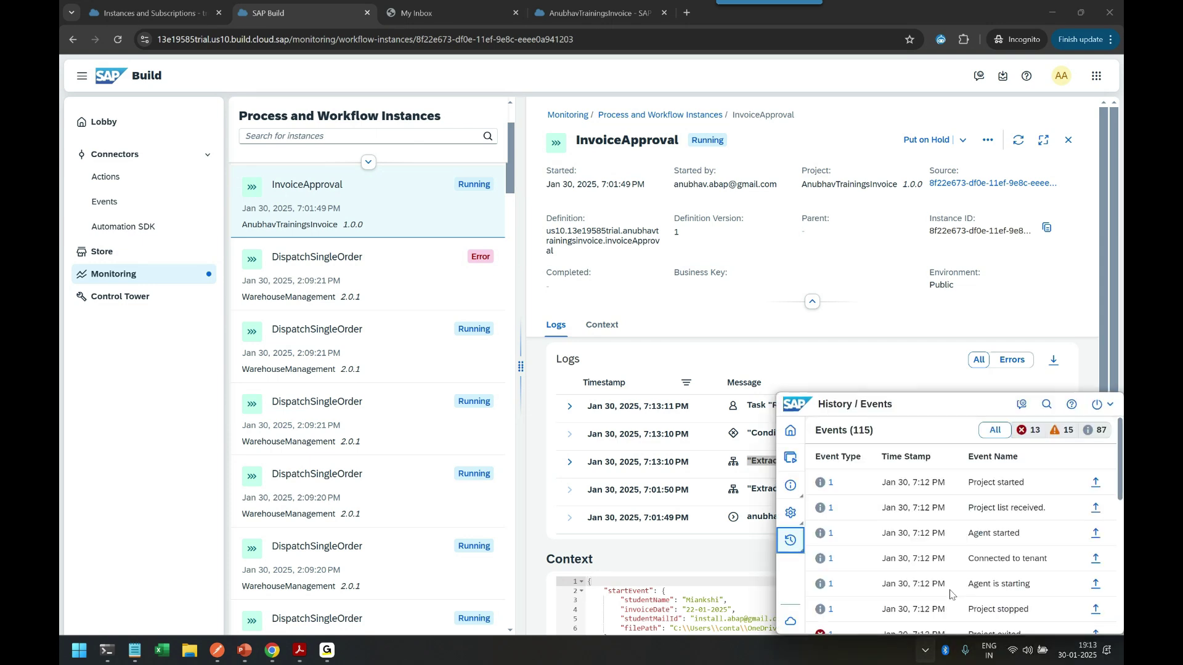
# Step: Show the agent's Events history and locate the Agent started event
pyautogui.click(791, 540)
pyautogui.click(833, 565)
pyautogui.click(791, 542)
pyautogui.click(830, 534)
pyautogui.click(790, 545)
pyautogui.click(791, 545)
pyautogui.click(791, 547)
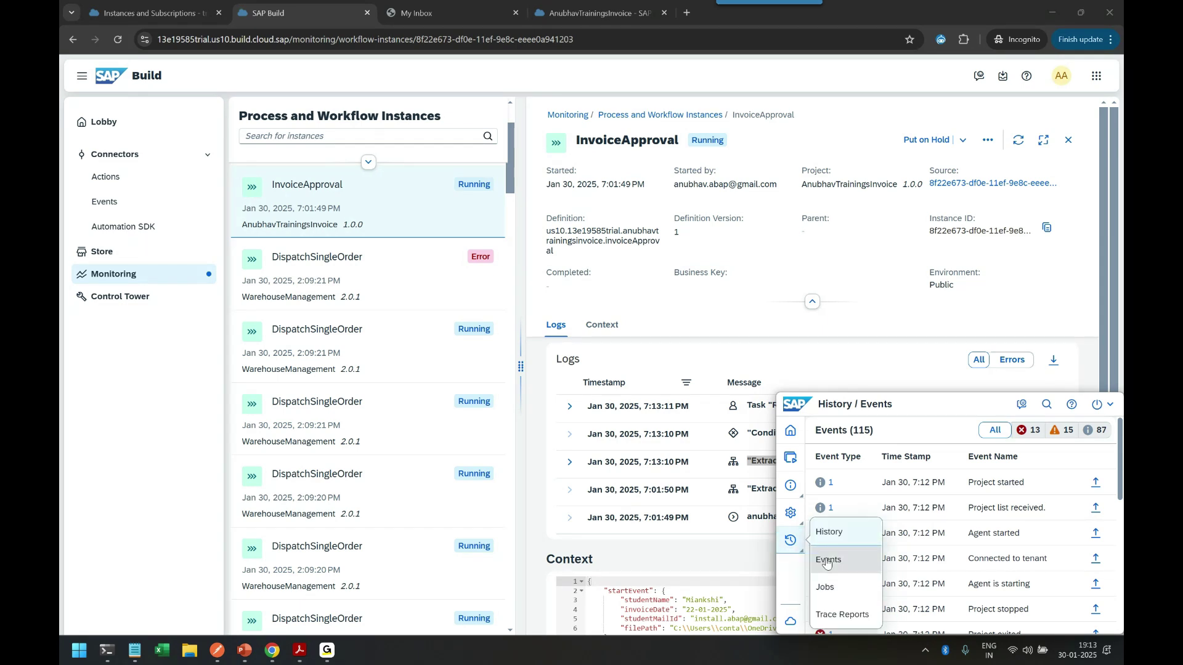
pyautogui.click(828, 560)
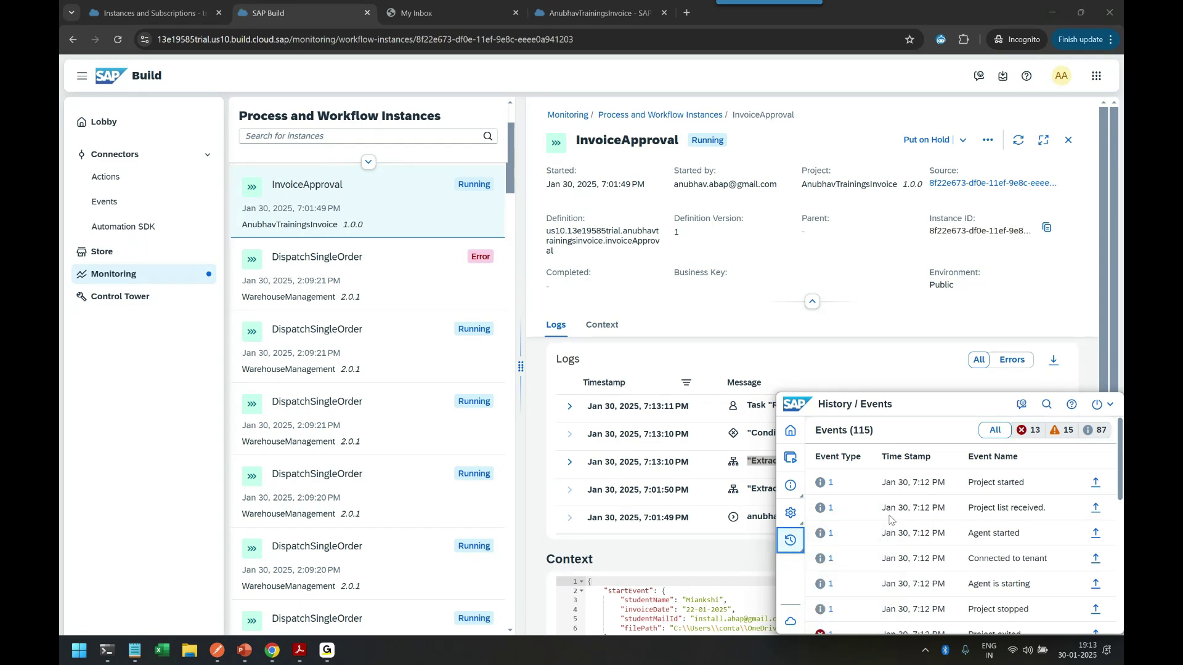
pyautogui.moveTo(973, 534)
pyautogui.mouseDown()
pyautogui.moveTo(1020, 535)
pyautogui.moveTo(1050, 508)
pyautogui.mouseUp()
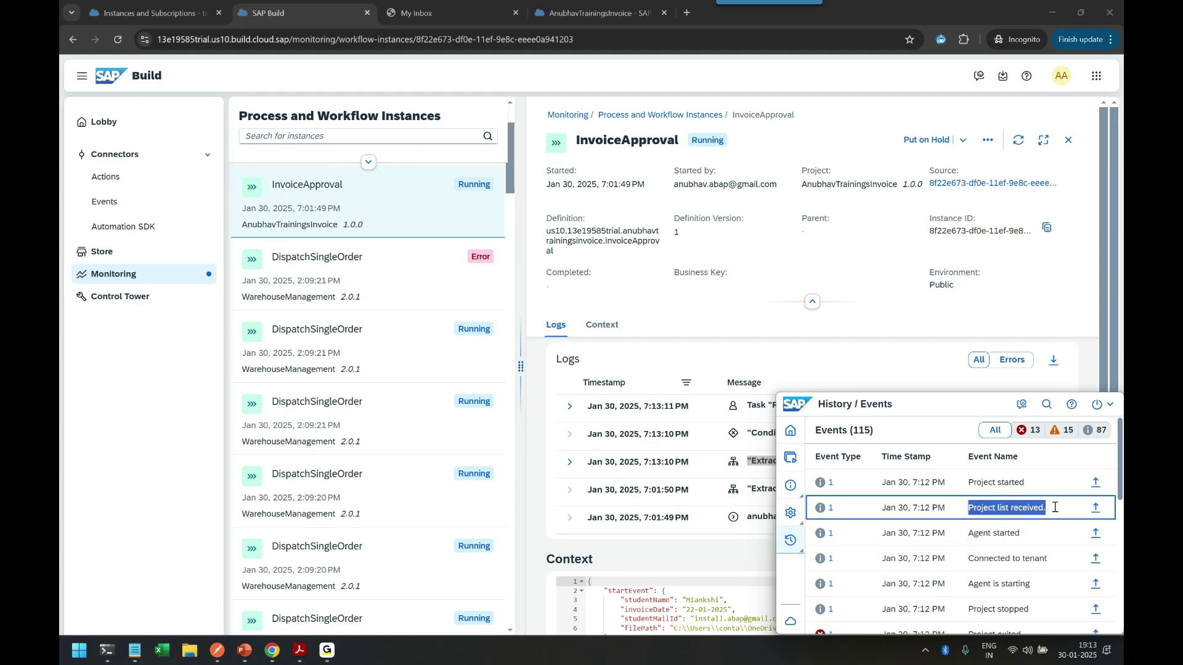
# Step: Switch to the Jobs history and open the successful ExtractInvoiceData job showing 16.467 s duration
pyautogui.click(790, 540)
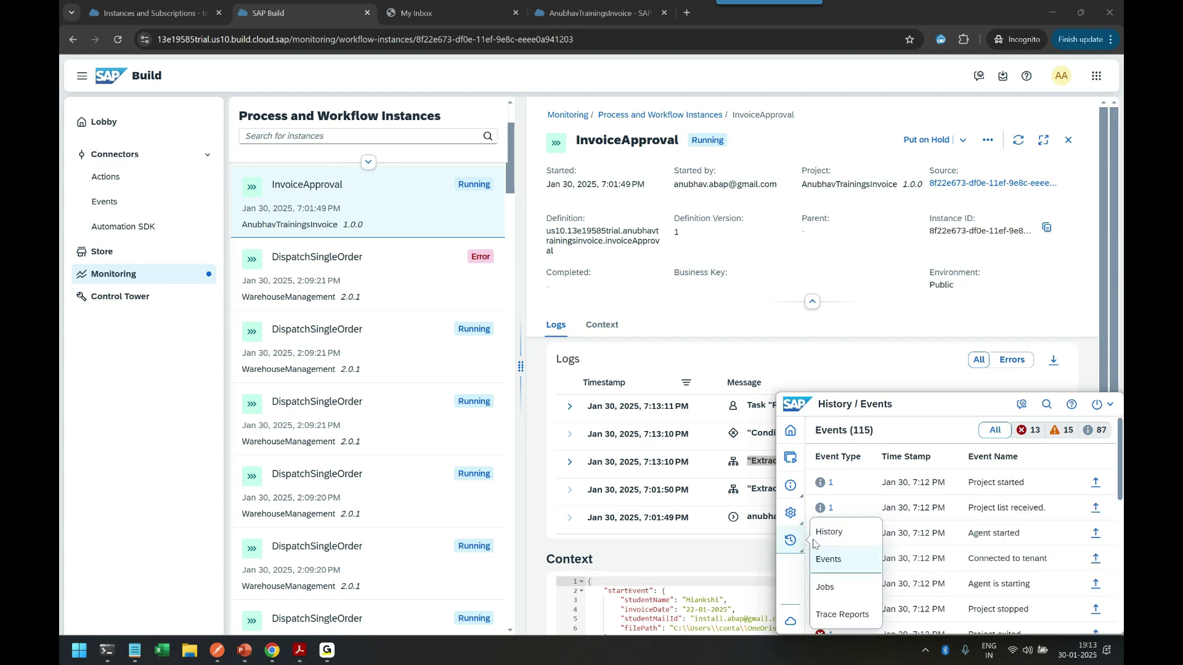
pyautogui.click(838, 589)
pyautogui.scroll(-2, 924, 555)
pyautogui.scroll(2, 985, 542)
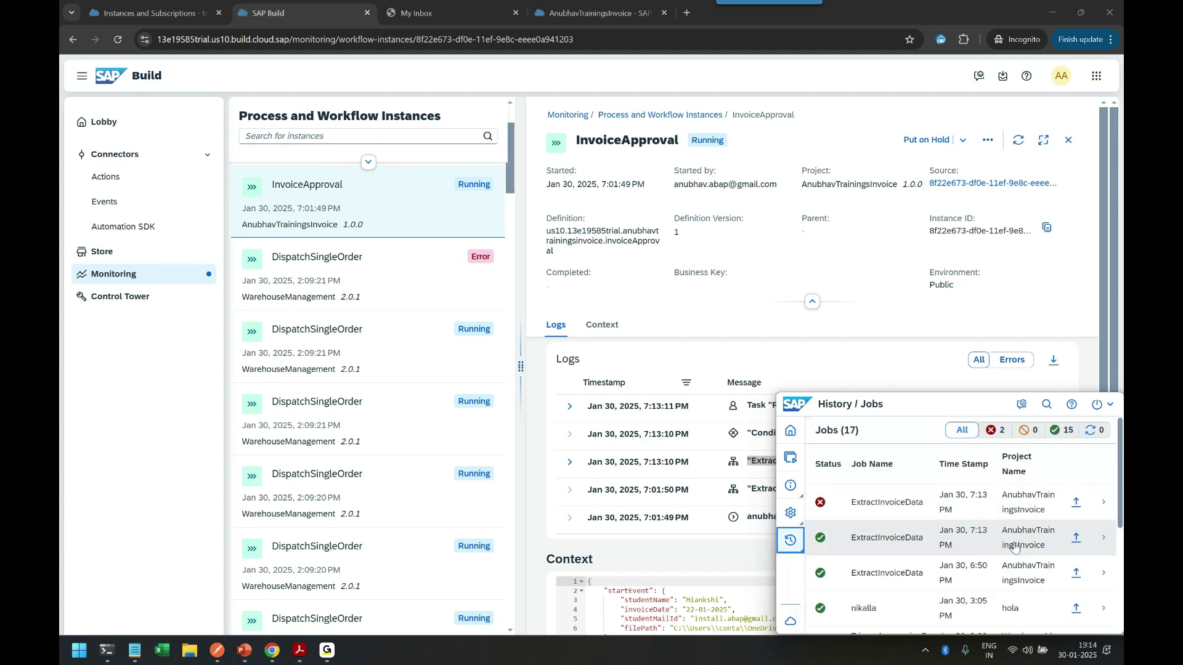
pyautogui.moveTo(853, 538); pyautogui.dragTo(926, 541)
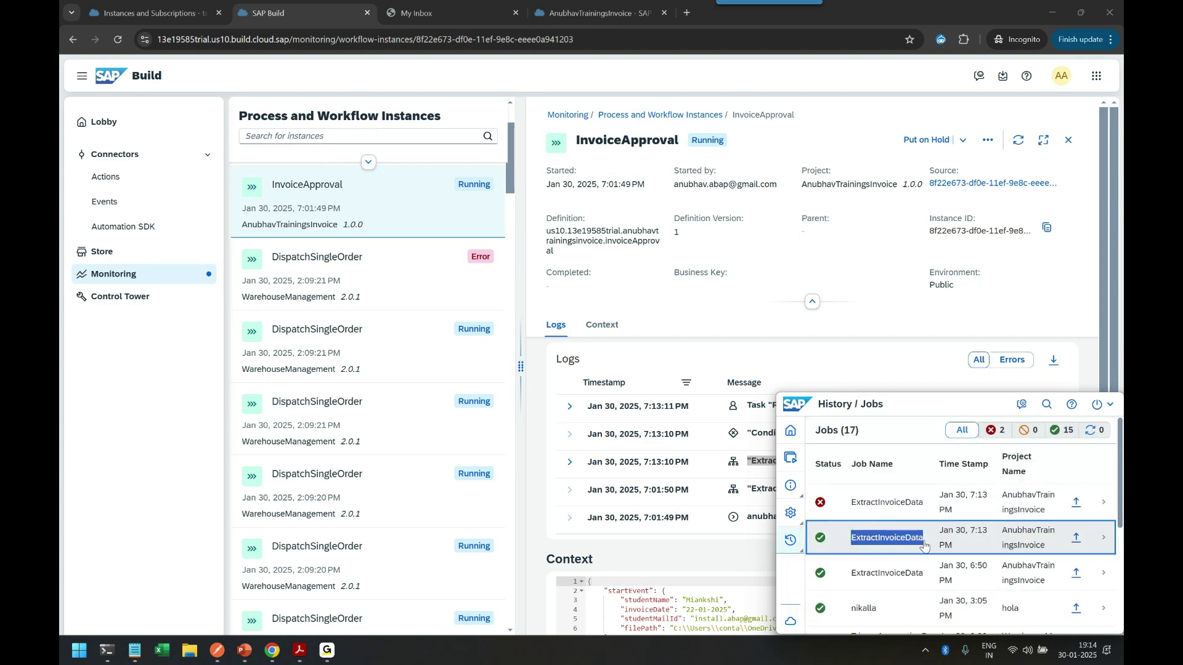
pyautogui.doubleClick(1007, 537)
pyautogui.click(955, 543)
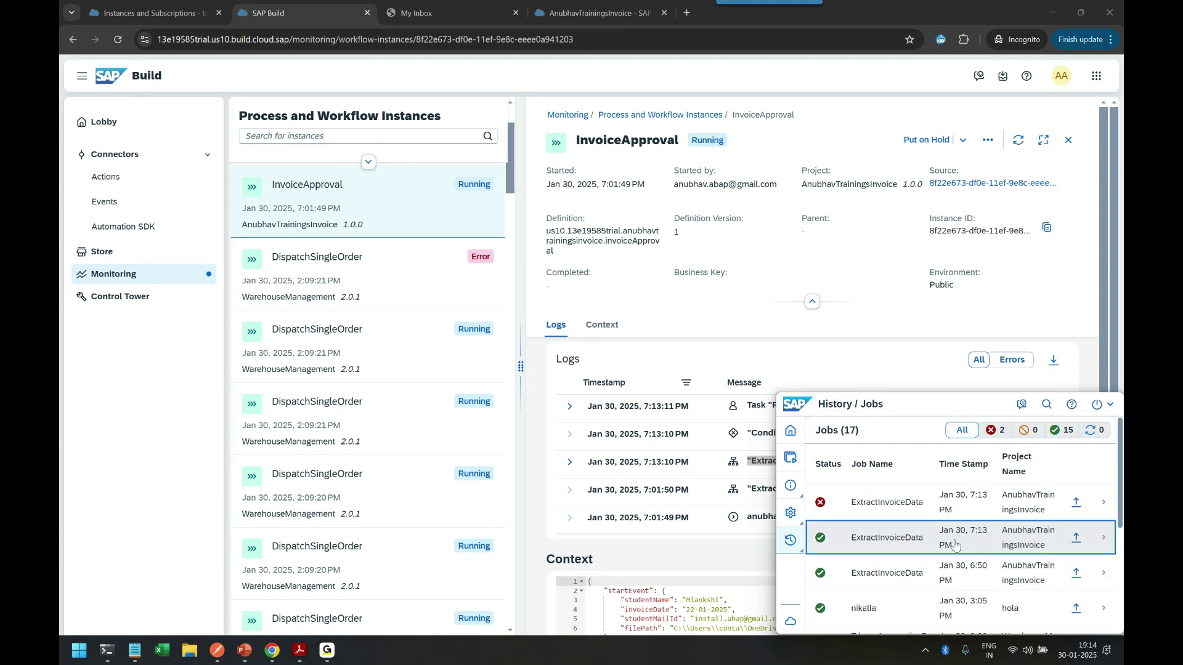
pyautogui.moveTo(858, 549); pyautogui.dragTo(896, 549)
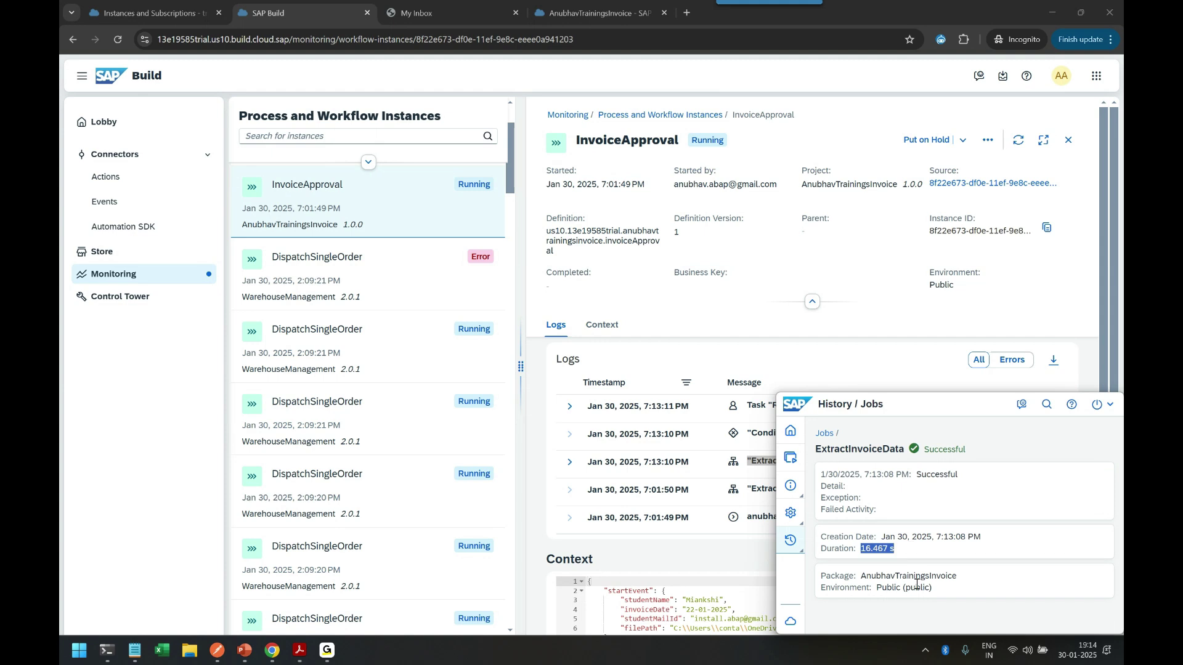
pyautogui.moveTo(943, 593); pyautogui.dragTo(904, 509)
pyautogui.click(904, 509)
# Step: Recheck the ExtractInvoiceData completion log, then restart the desktop agent from its Power menu
pyautogui.click(906, 370)
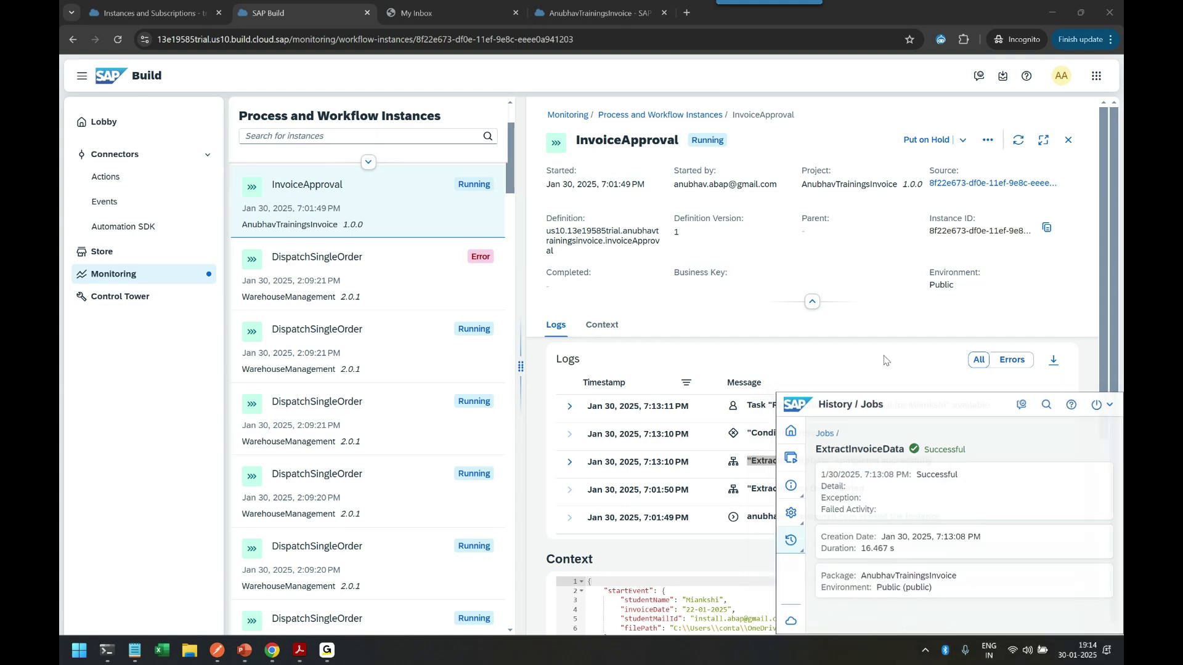
pyautogui.moveTo(750, 463); pyautogui.dragTo(942, 463)
pyautogui.click(934, 463)
pyautogui.click(925, 651)
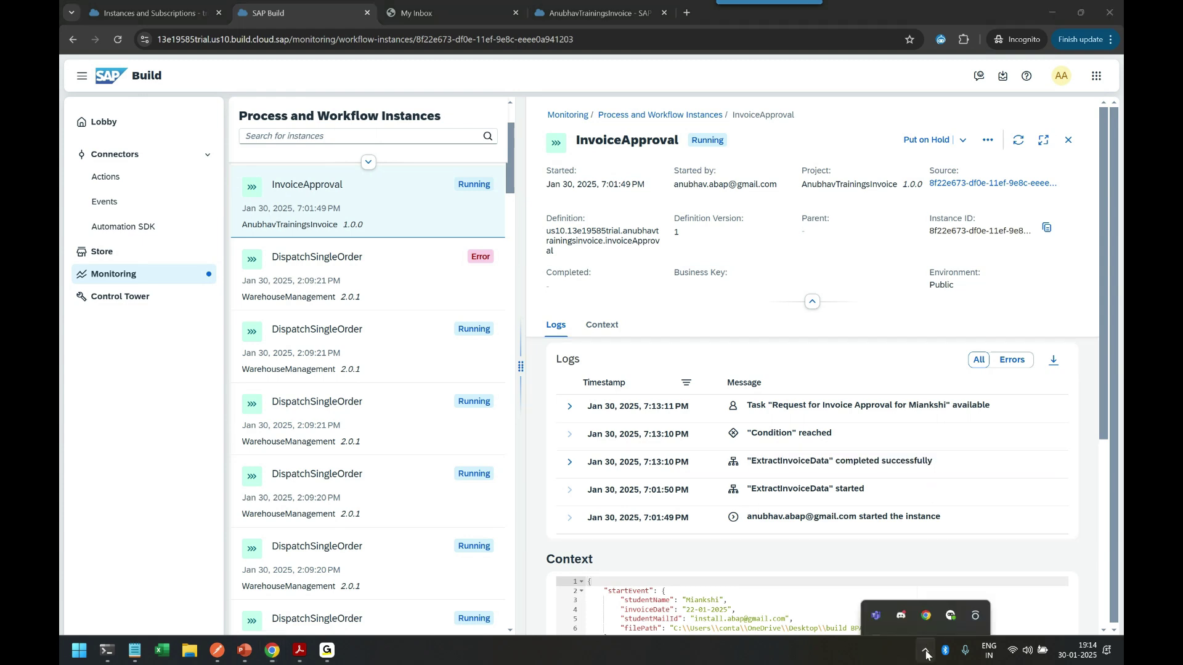
pyautogui.click(952, 589)
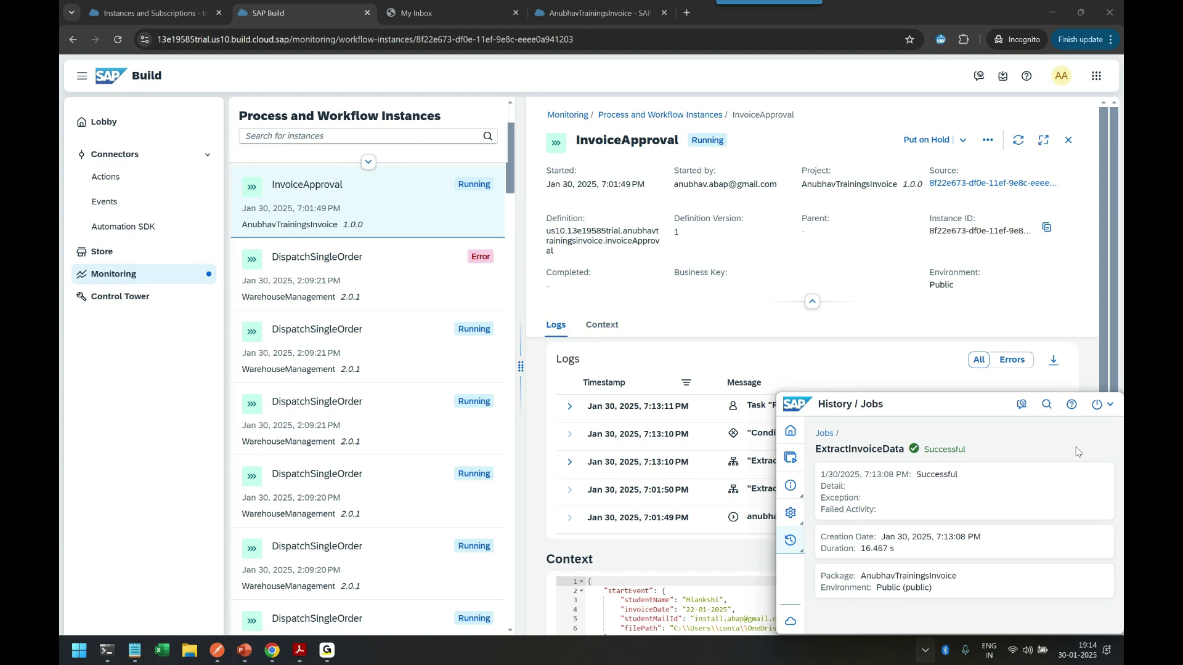
pyautogui.click(1102, 405)
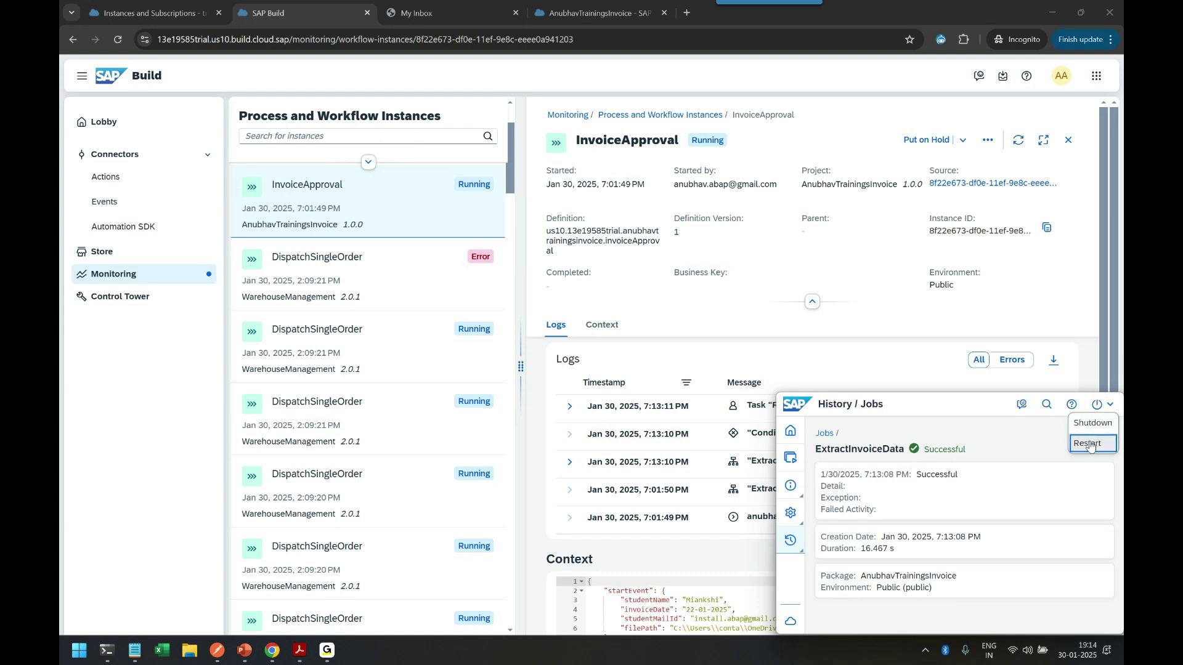
pyautogui.click(1098, 444)
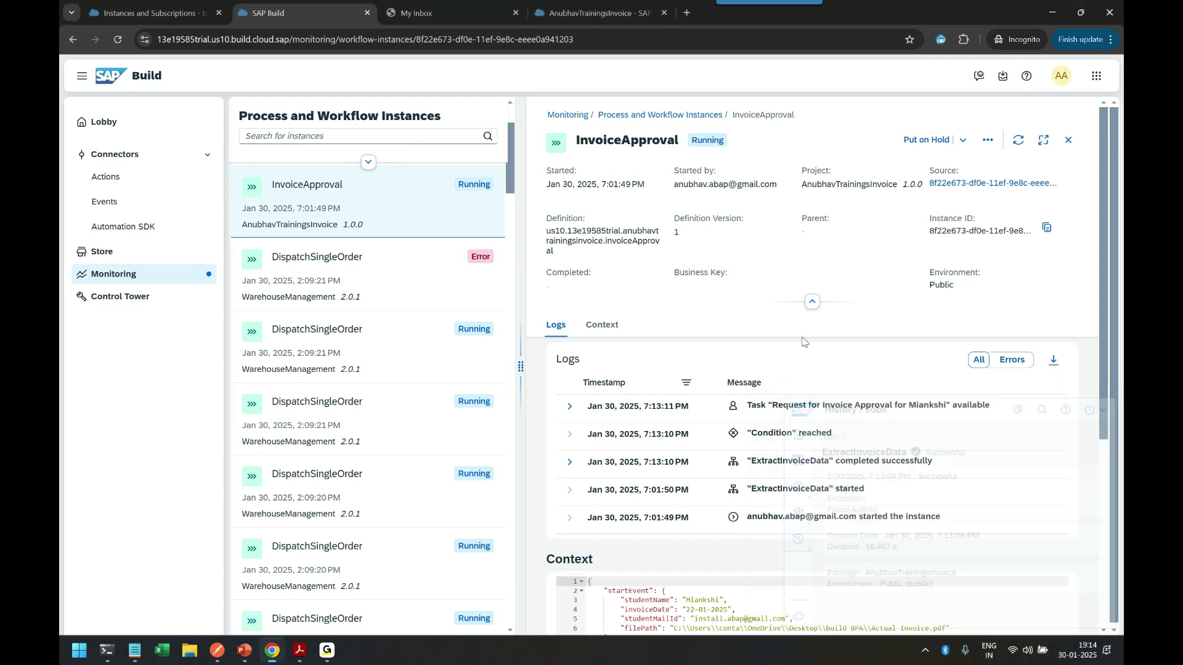
# Step: Review the completion and Condition log entries and the context's invoice date 22-01-2025
pyautogui.moveTo(751, 460); pyautogui.dragTo(855, 456)
pyautogui.doubleClick(780, 434)
pyautogui.scroll(-4, 779, 499)
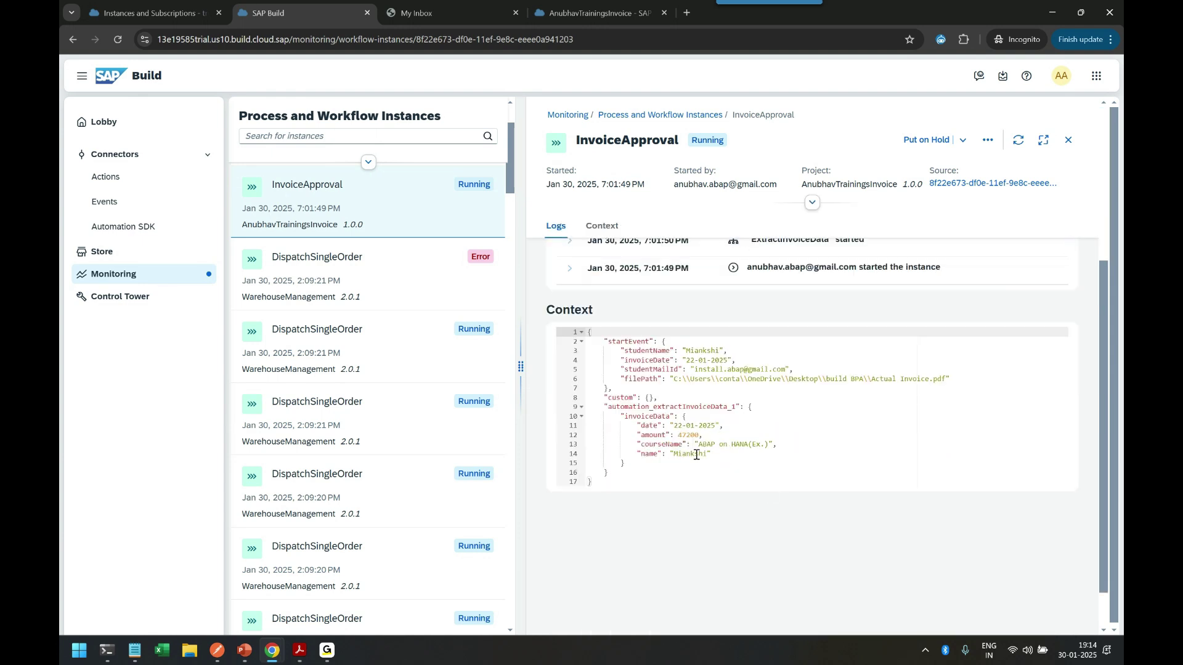
pyautogui.moveTo(632, 359); pyautogui.dragTo(730, 359)
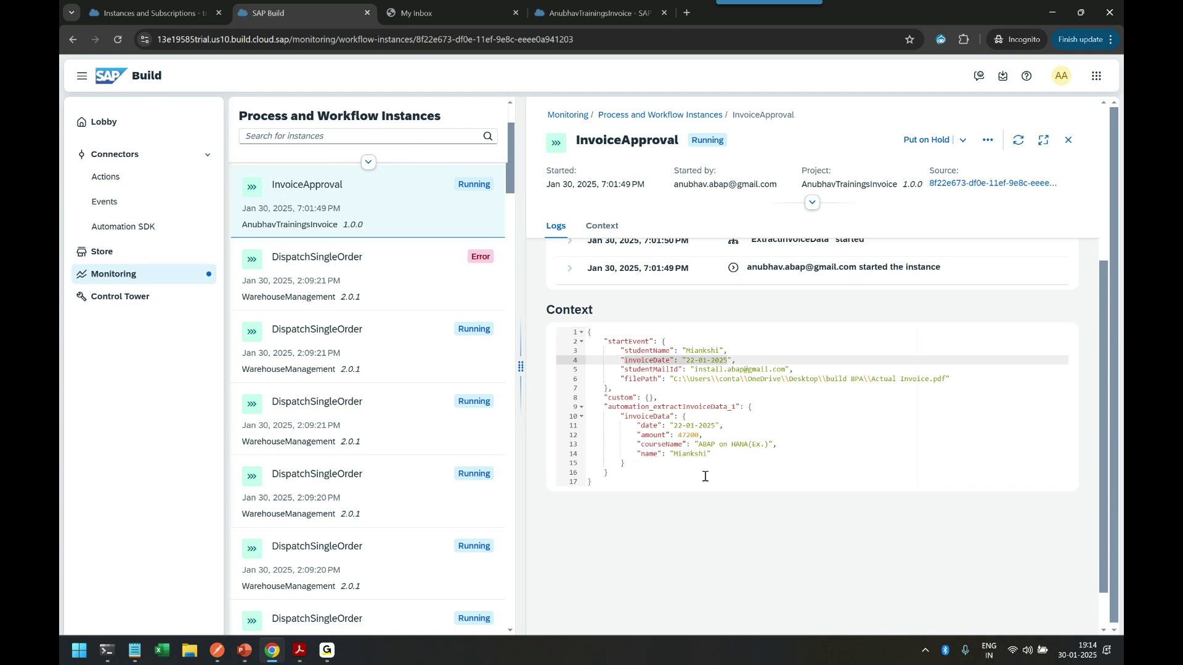
pyautogui.moveTo(641, 426); pyautogui.dragTo(715, 425)
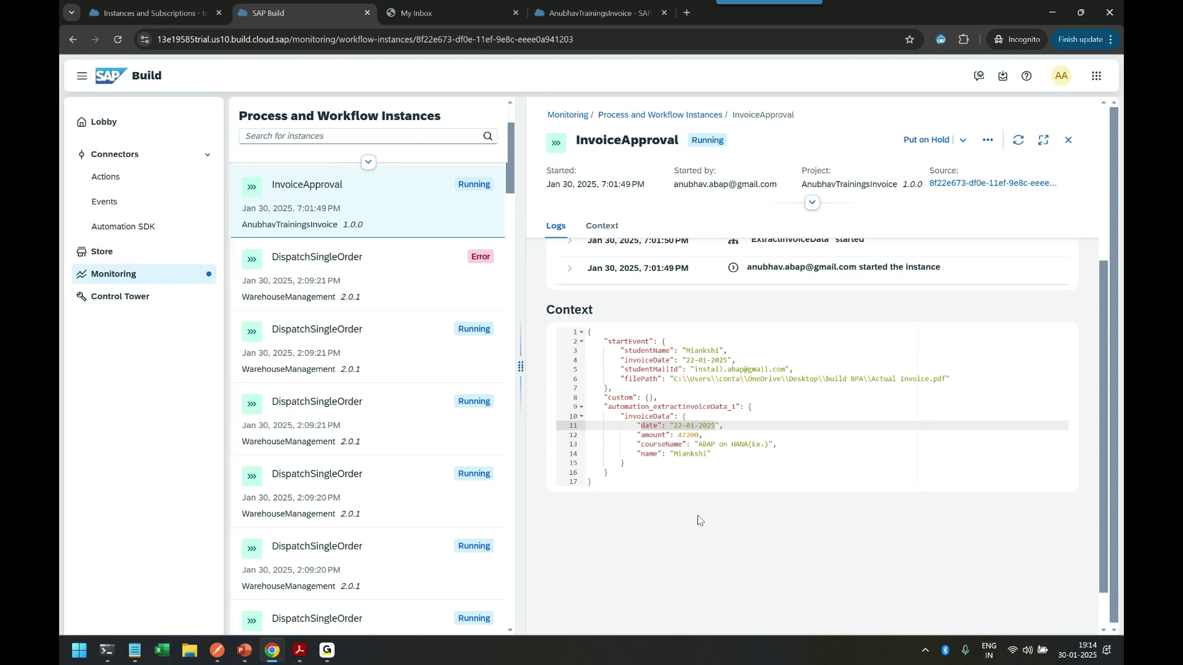
pyautogui.scroll(1, 727, 515)
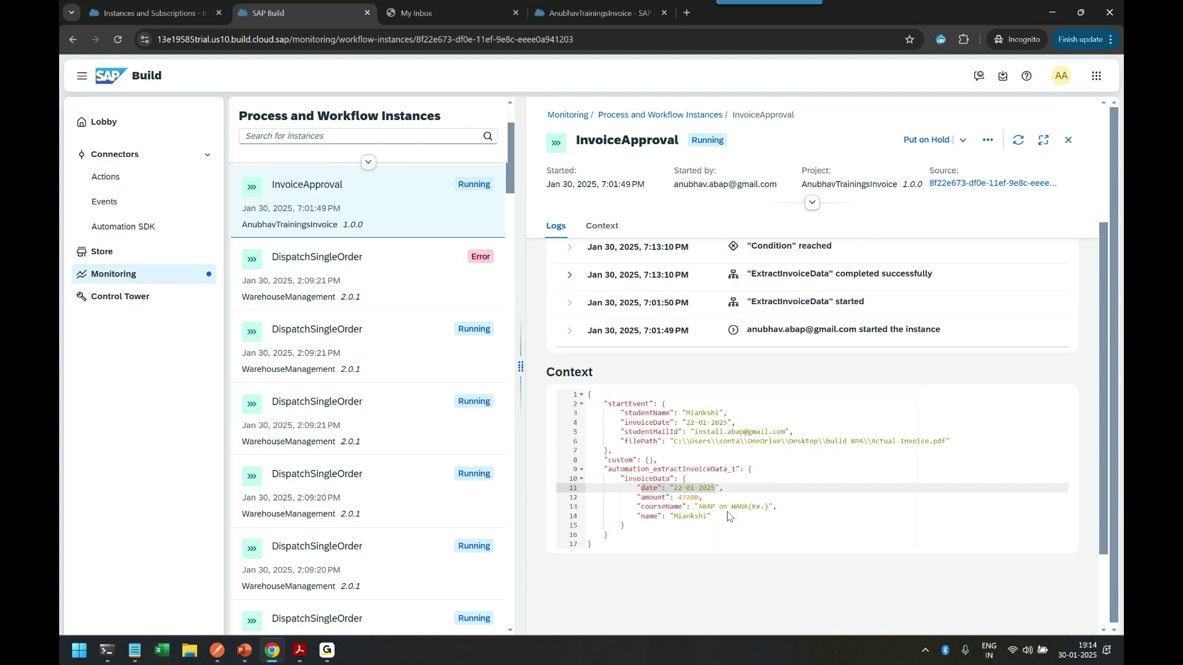
pyautogui.scroll(1, 727, 511)
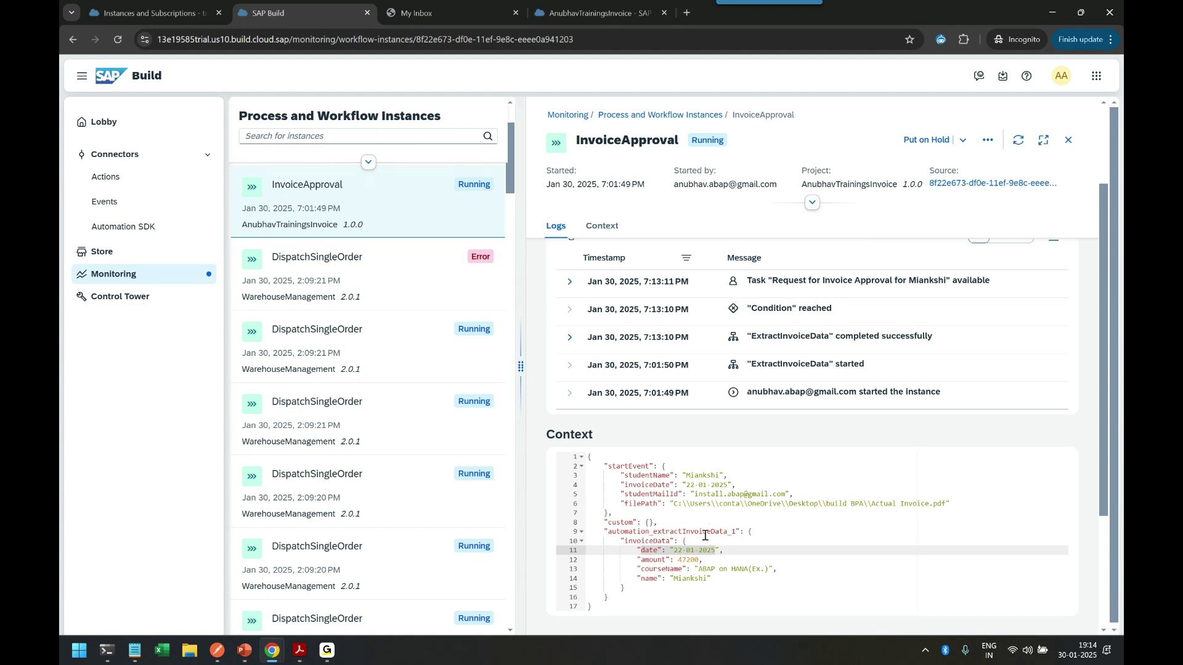
# Step: Expand the task-available log entry to inspect its Recipients, collapse it, and go to My Inbox
pyautogui.click(569, 282)
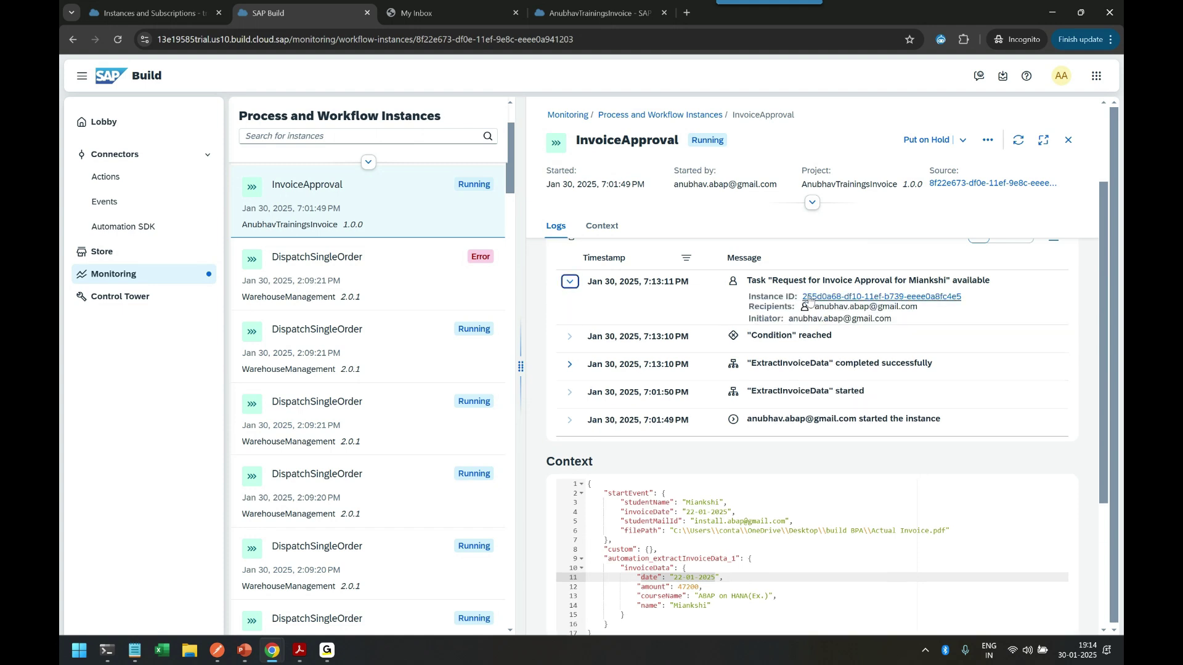
pyautogui.moveTo(821, 308); pyautogui.dragTo(916, 308)
pyautogui.click(736, 325)
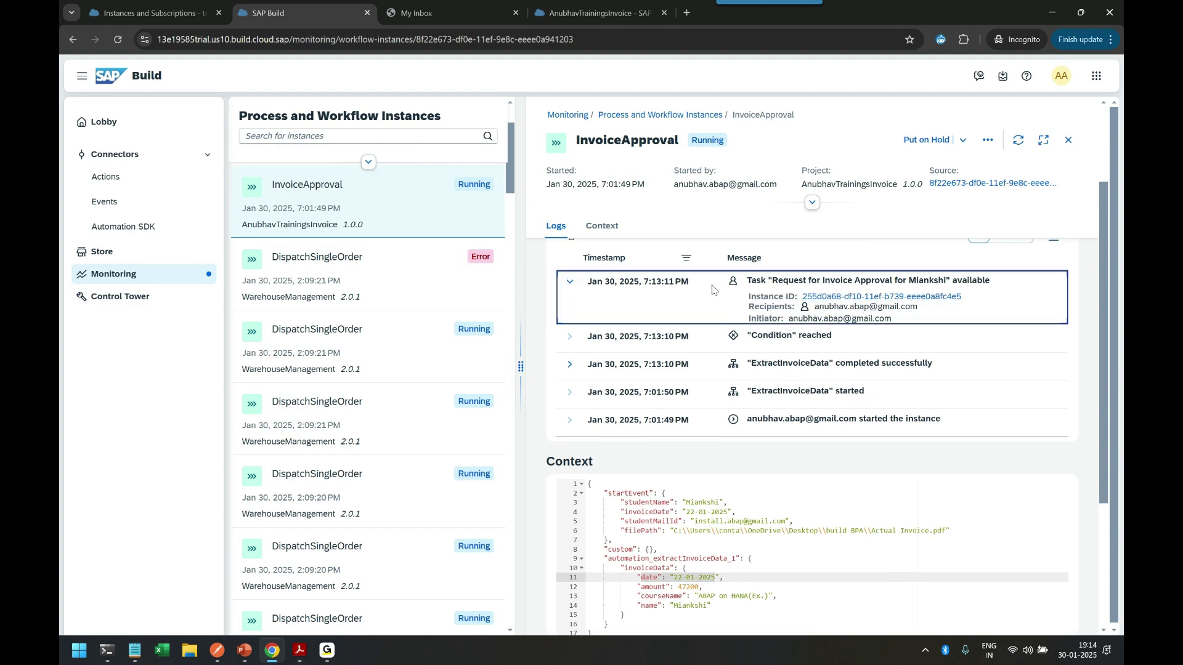
pyautogui.click(579, 289)
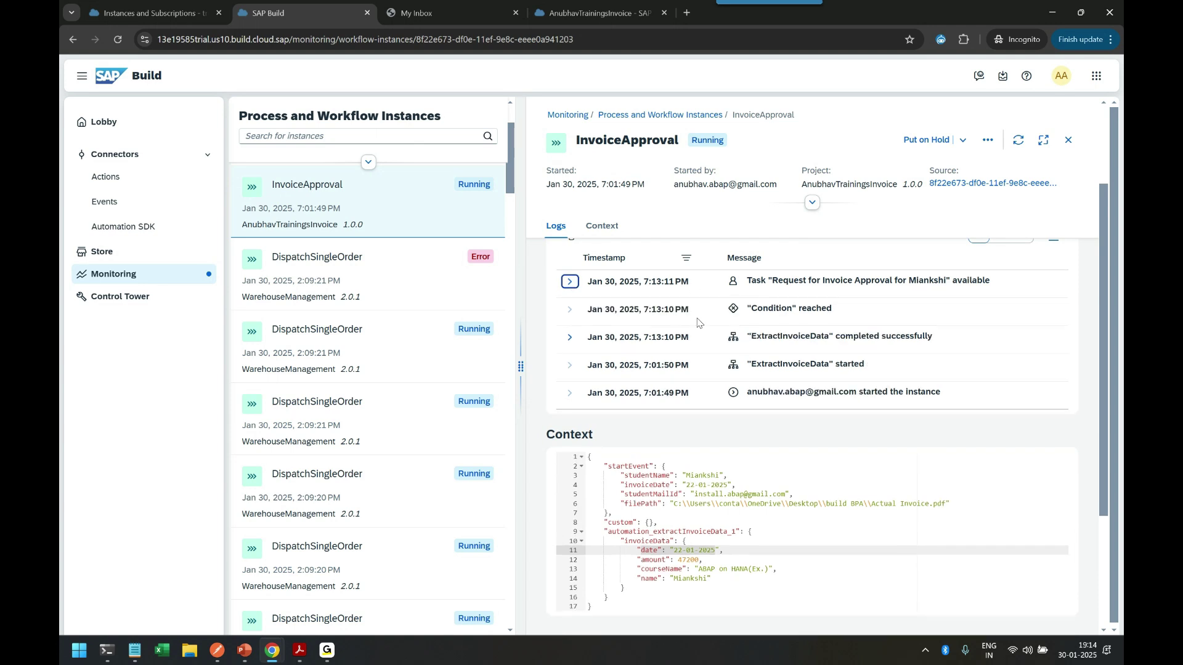
pyautogui.scroll(2, 696, 330)
pyautogui.click(457, 19)
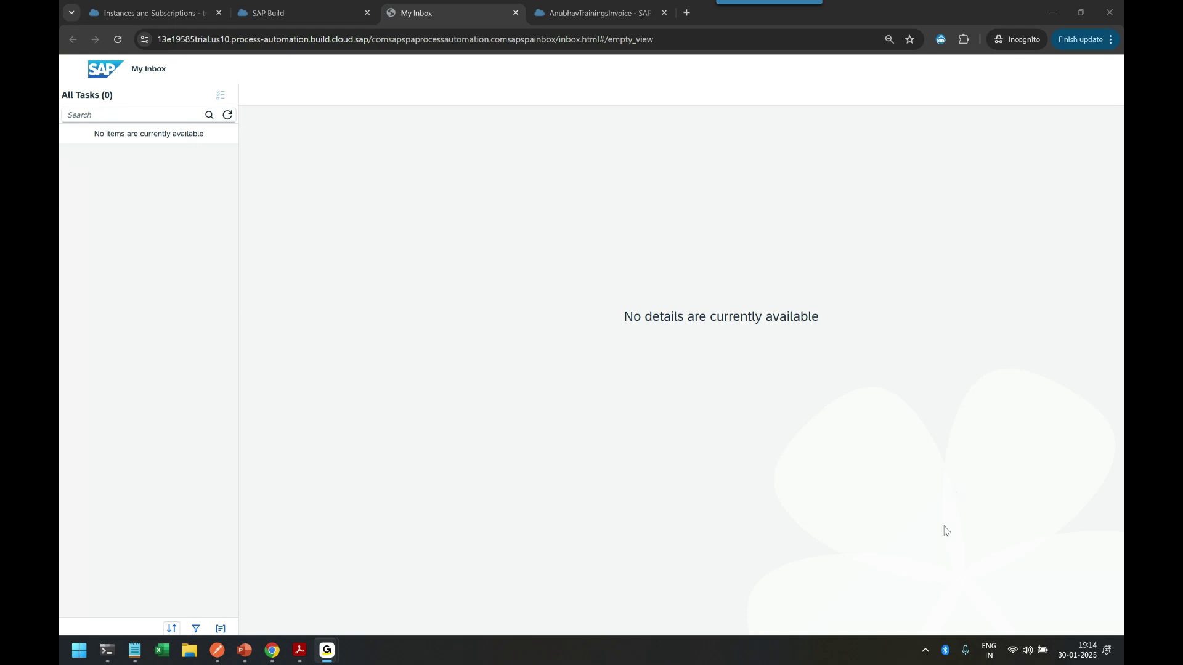
# Step: Back in the InvoiceApproval logs, open the approval task instance via its Instance ID link
pyautogui.click(223, 115)
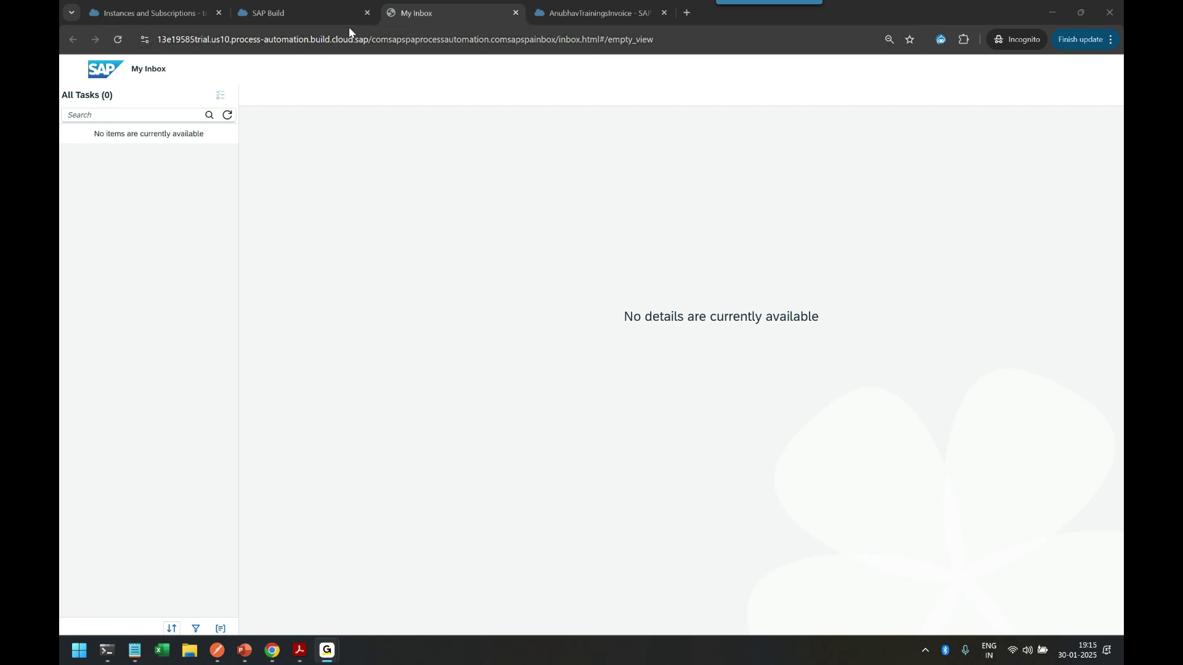
pyautogui.click(298, 14)
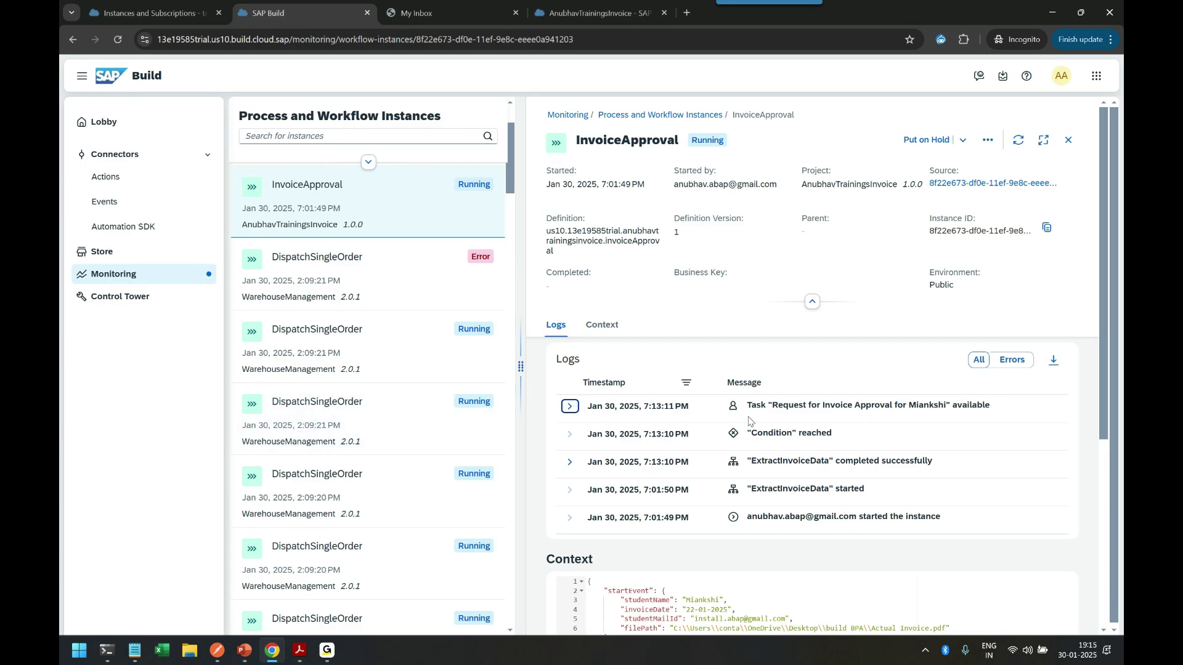
pyautogui.click(799, 417)
pyautogui.click(611, 402)
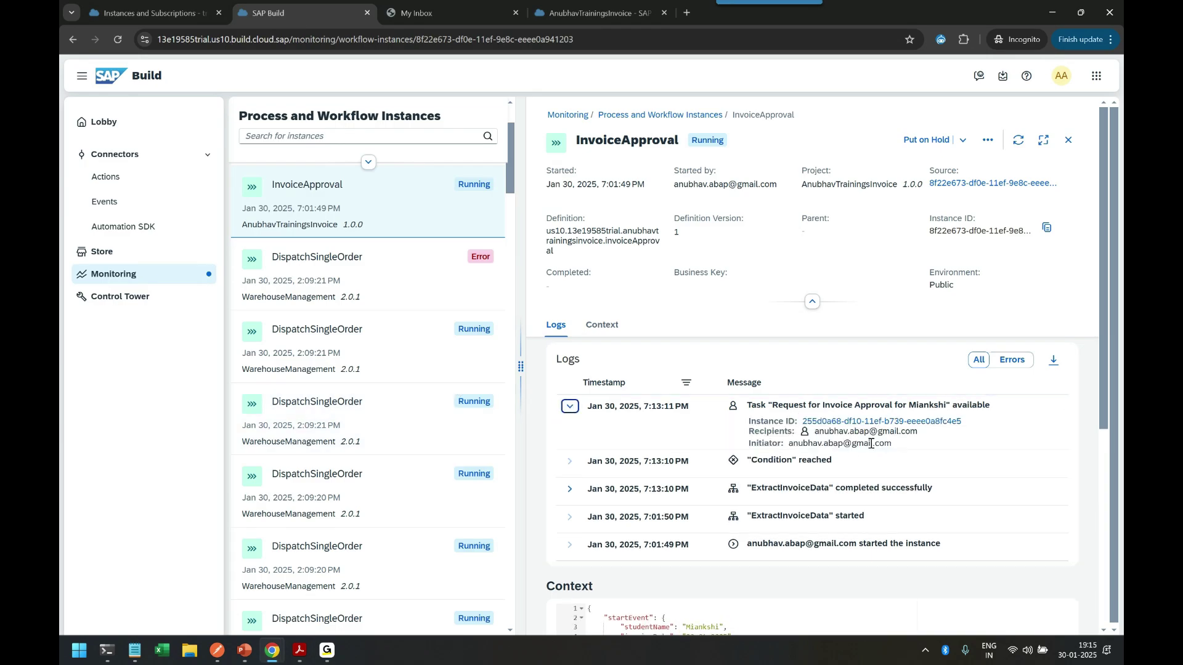
pyautogui.click(881, 422)
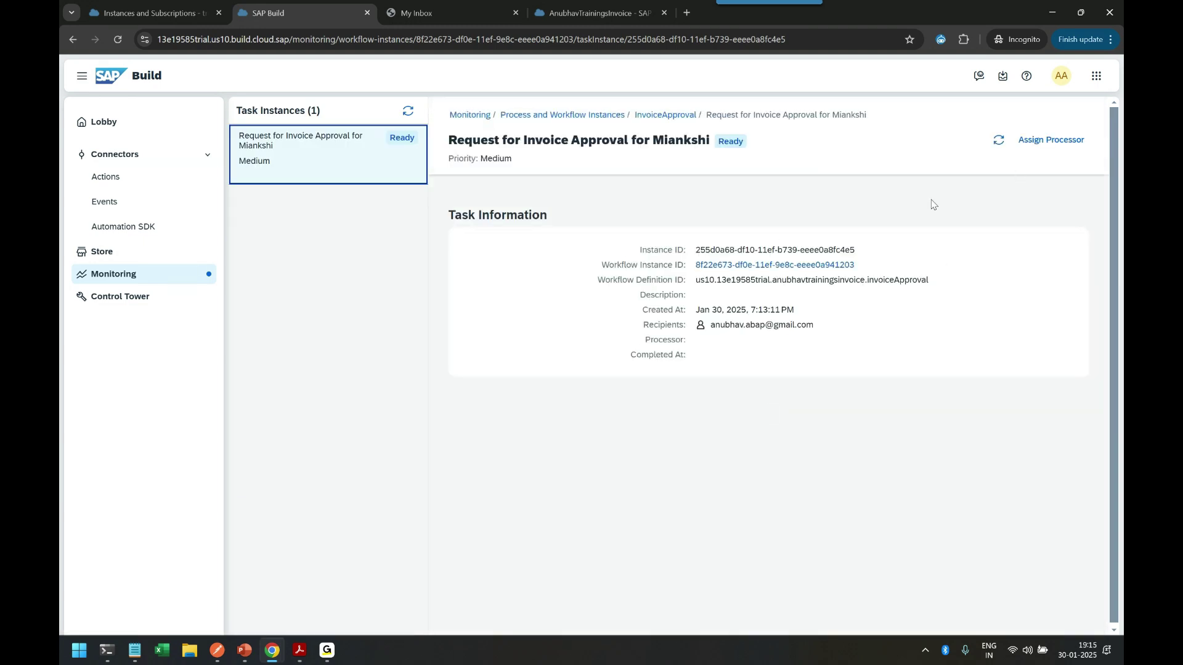
# Step: Inspect the task's recipient e-mail address, then switch to My Inbox to find the task
pyautogui.doubleClick(648, 324)
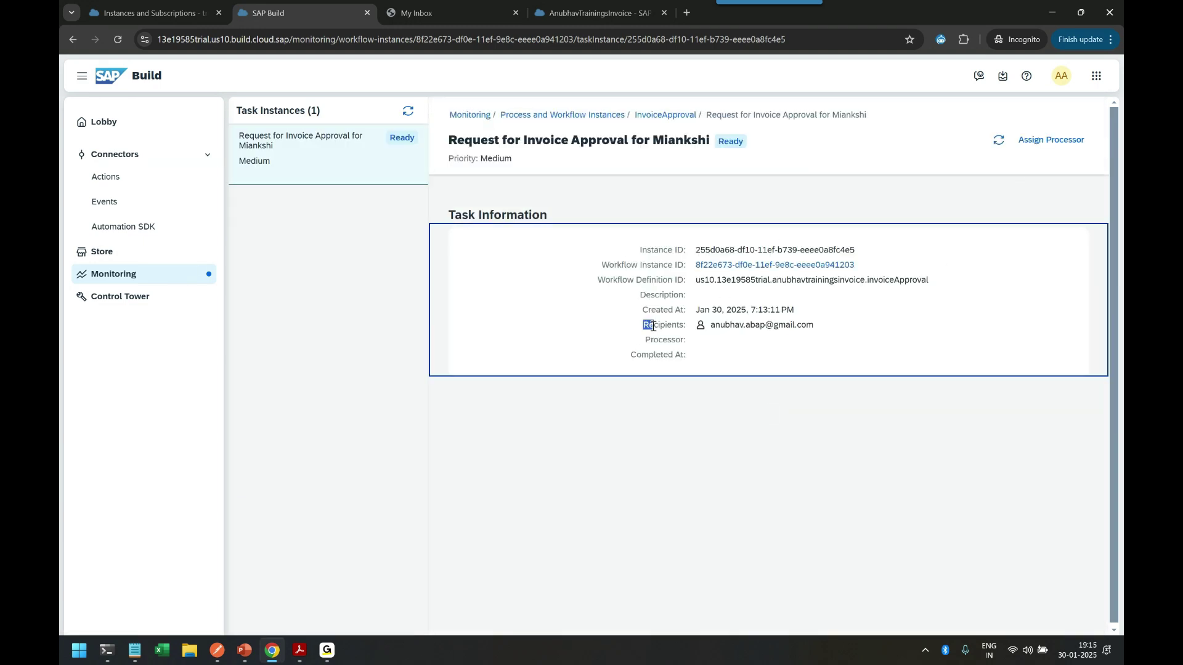
pyautogui.click(756, 325)
pyautogui.tripleClick(756, 325)
pyautogui.click(766, 360)
pyautogui.click(470, 17)
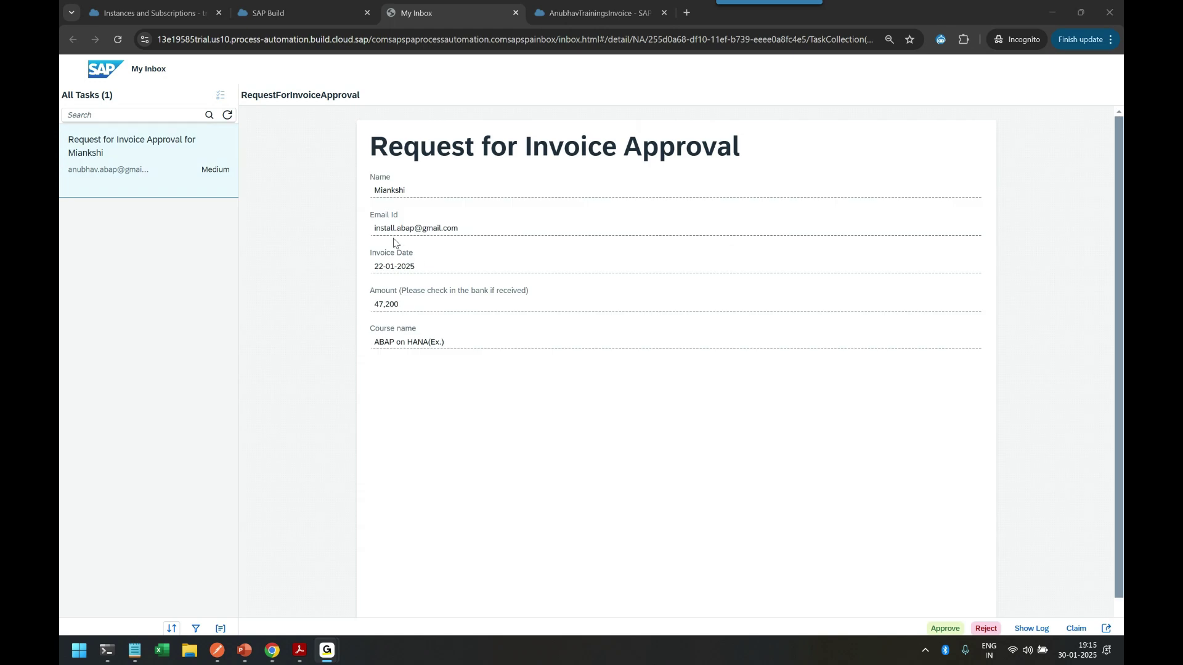
# Step: Verify course ABAP on HANA(Ex.) and Amount 47,200, then approve the invoice task
pyautogui.moveTo(373, 340); pyautogui.dragTo(449, 343)
pyautogui.click(452, 356)
pyautogui.click(373, 304)
pyautogui.moveTo(373, 305); pyautogui.dragTo(418, 303)
pyautogui.click(425, 397)
pyautogui.click(374, 308)
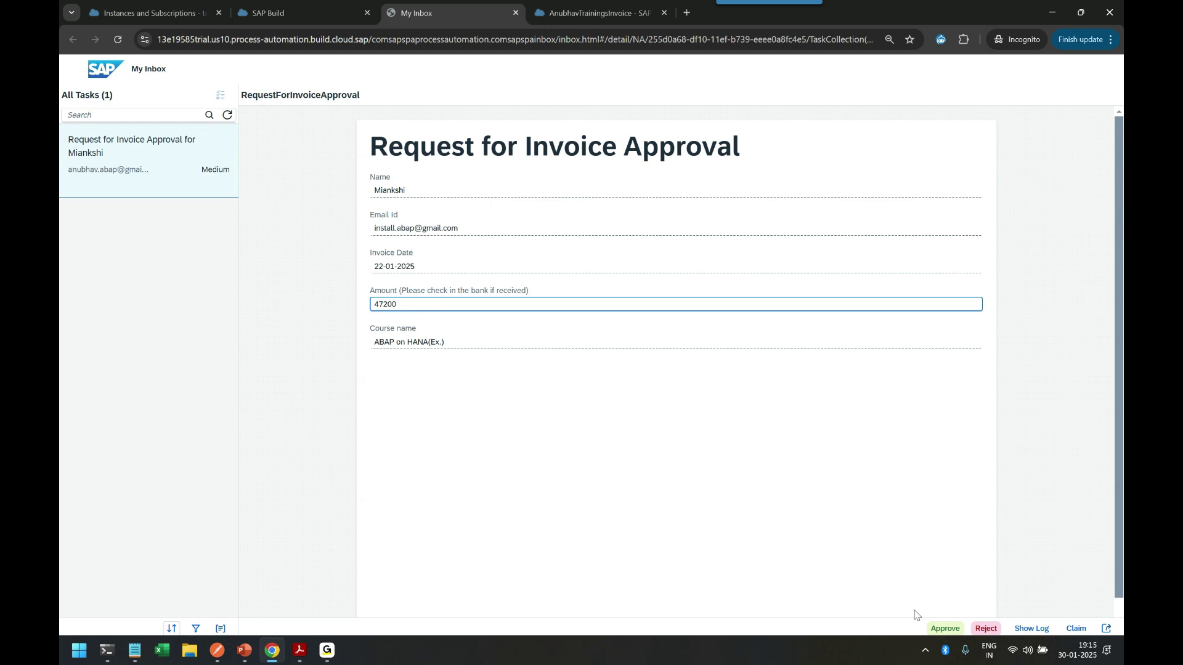
pyautogui.click(947, 630)
pyautogui.click(946, 629)
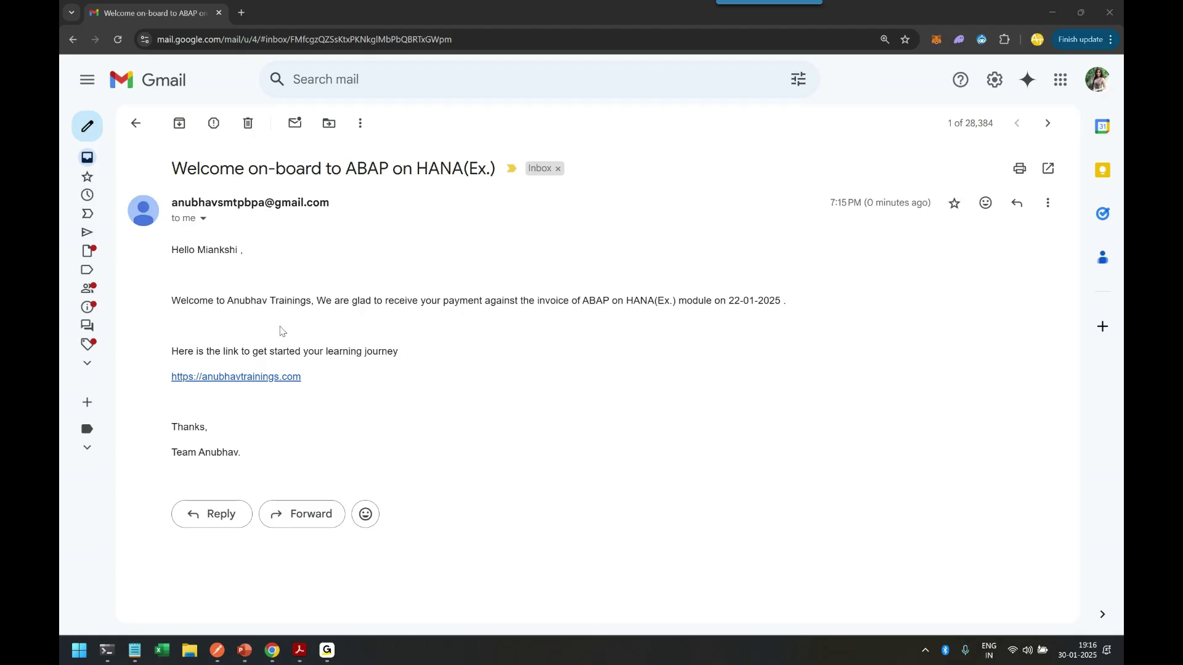
# Step: Open the welcome email and read its course name, module and 2025 date
pyautogui.click(177, 252)
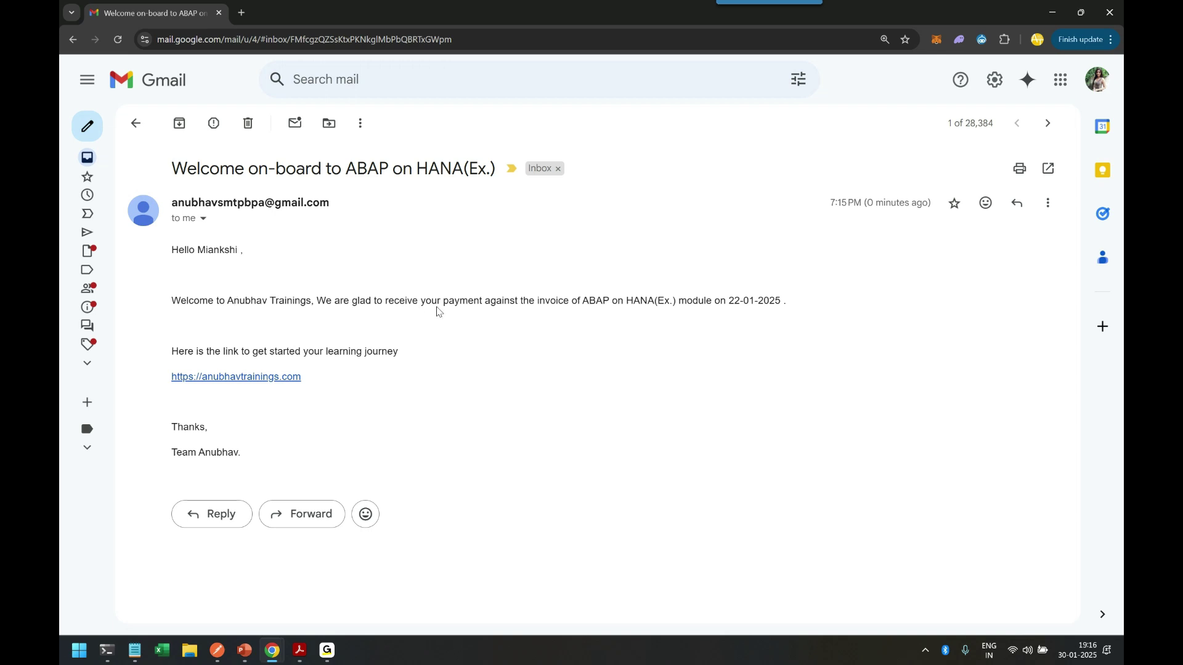
pyautogui.moveTo(582, 302); pyautogui.dragTo(676, 301)
pyautogui.click(674, 346)
pyautogui.doubleClick(695, 301)
pyautogui.click(767, 304)
pyautogui.doubleClick(767, 305)
pyautogui.click(718, 424)
# Step: Visit the anubhavtrainings.com link, then close the site tab and the email window
pyautogui.click(249, 377)
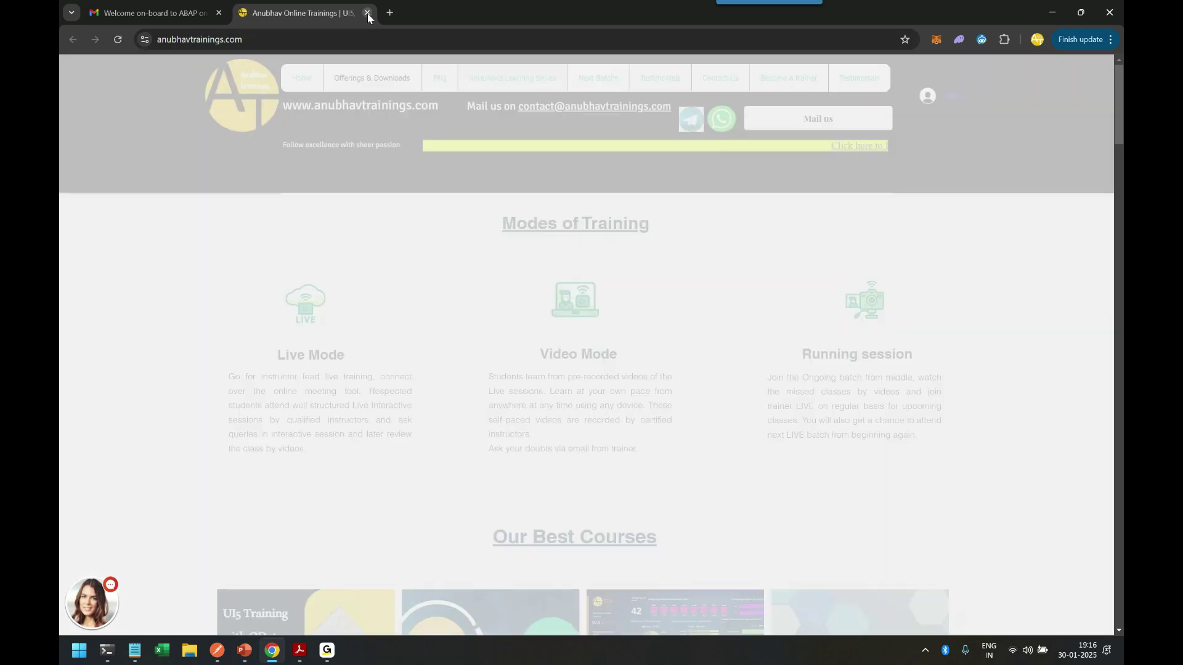
pyautogui.click(367, 13)
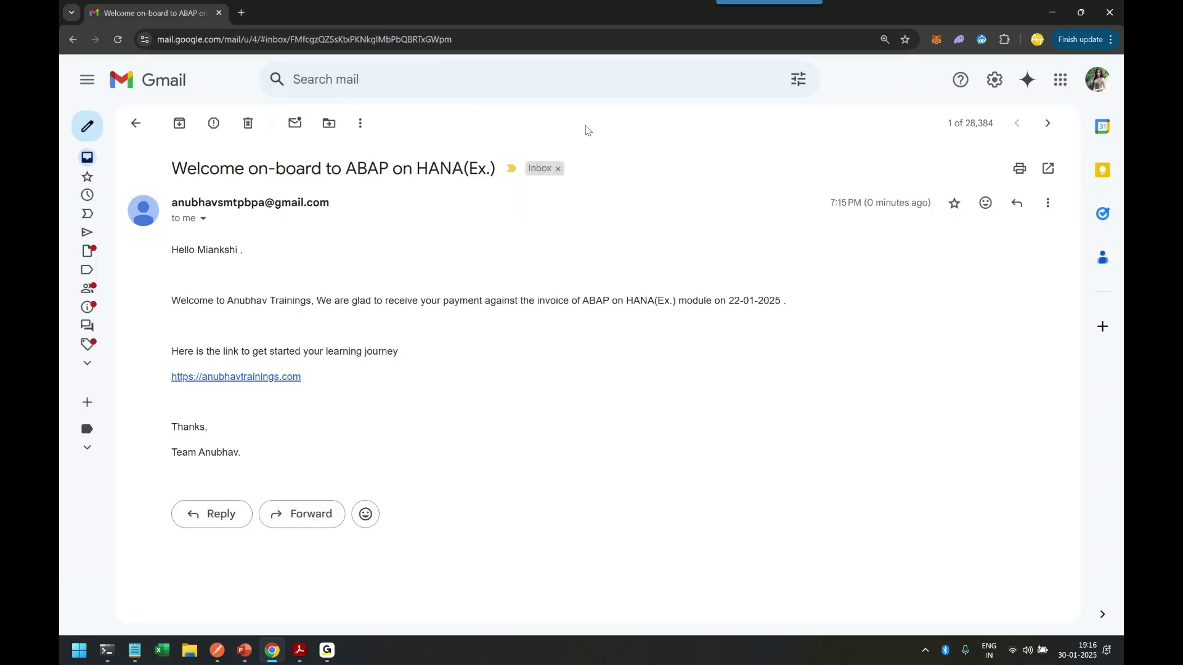
pyautogui.click(1052, 12)
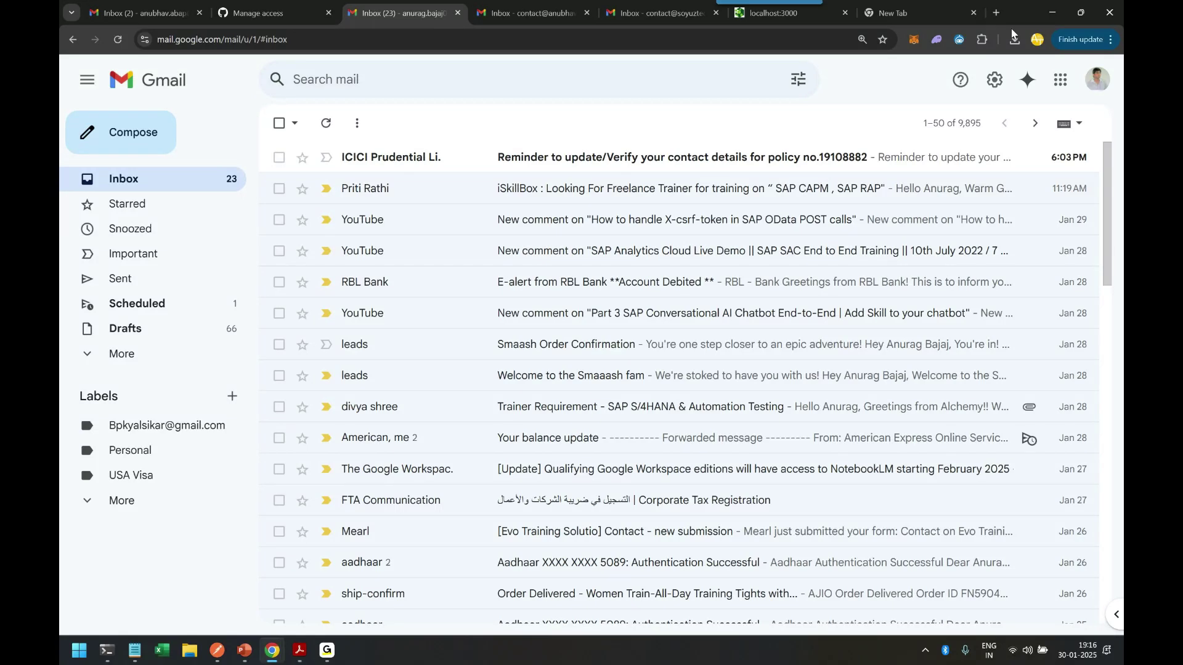
# Step: Close Gmail, check the workflow instances list, then open Automation Jobs and acknowledge Session Info
pyautogui.click(1052, 13)
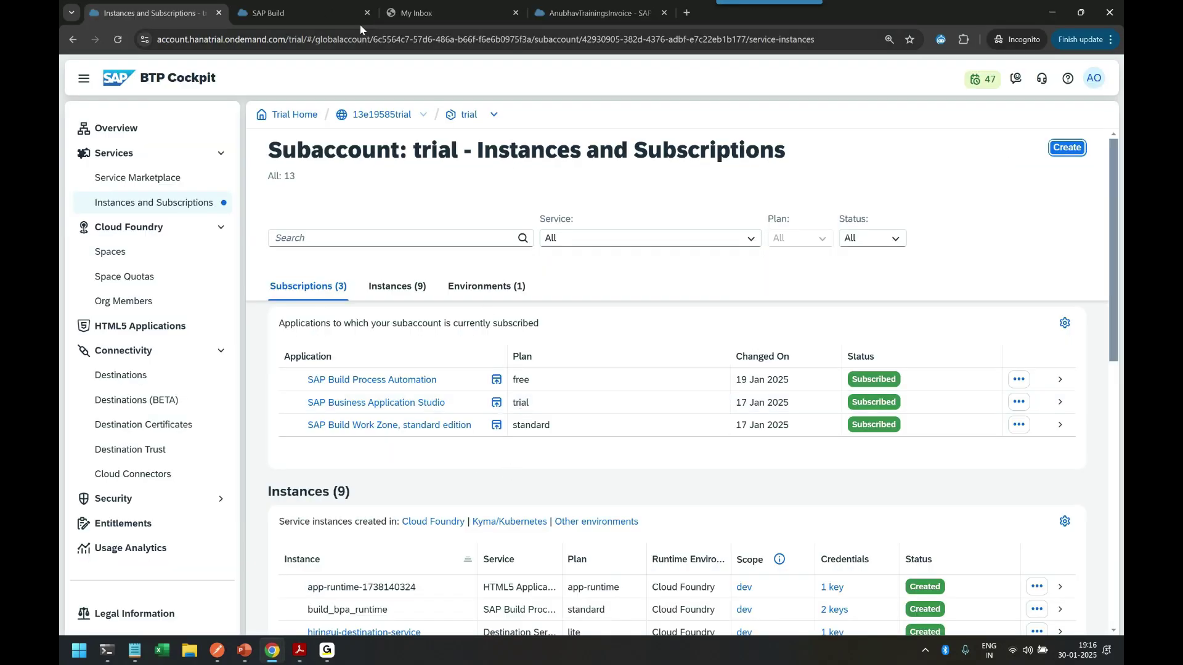
pyautogui.click(309, 14)
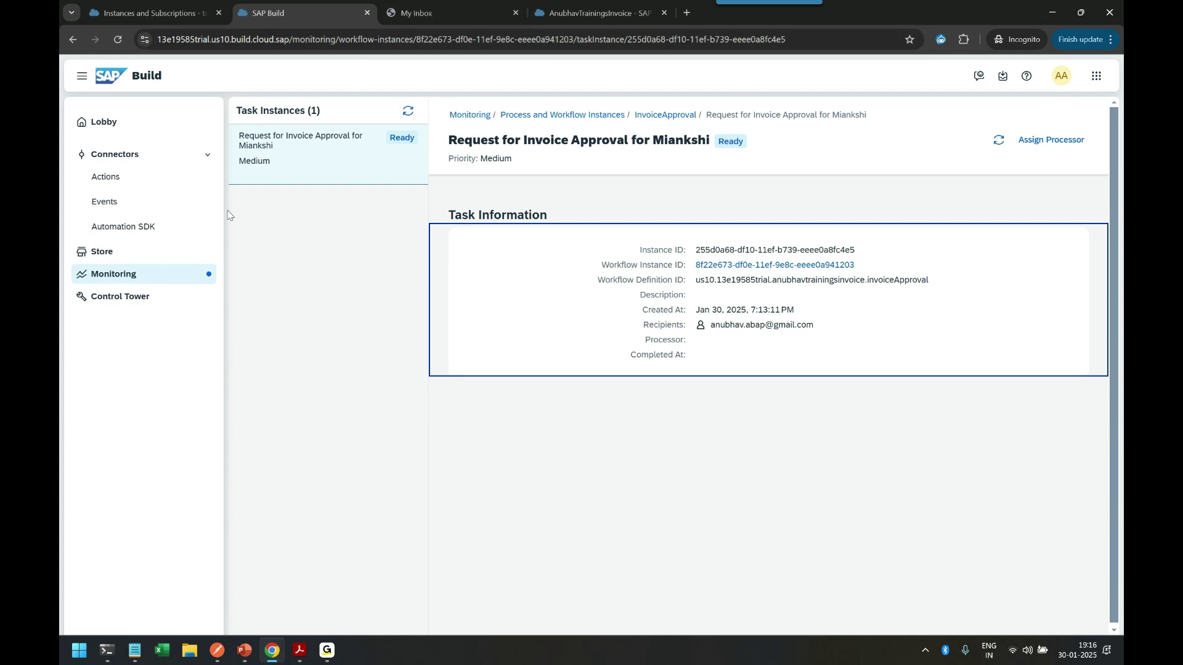
pyautogui.click(180, 280)
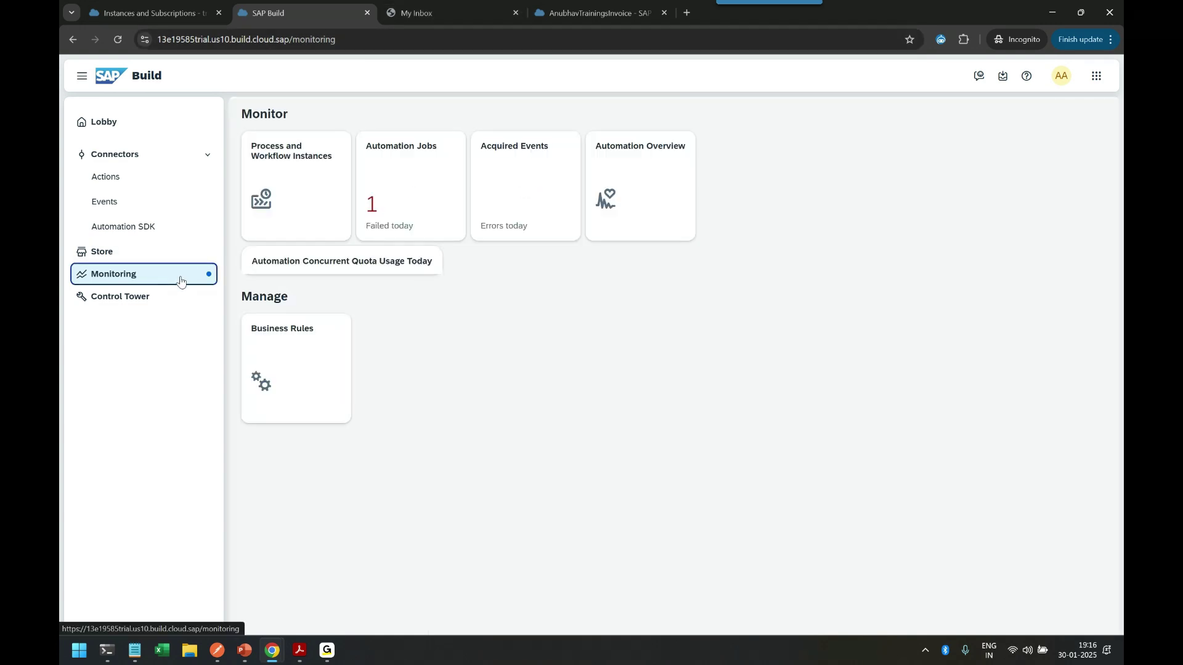
pyautogui.click(275, 202)
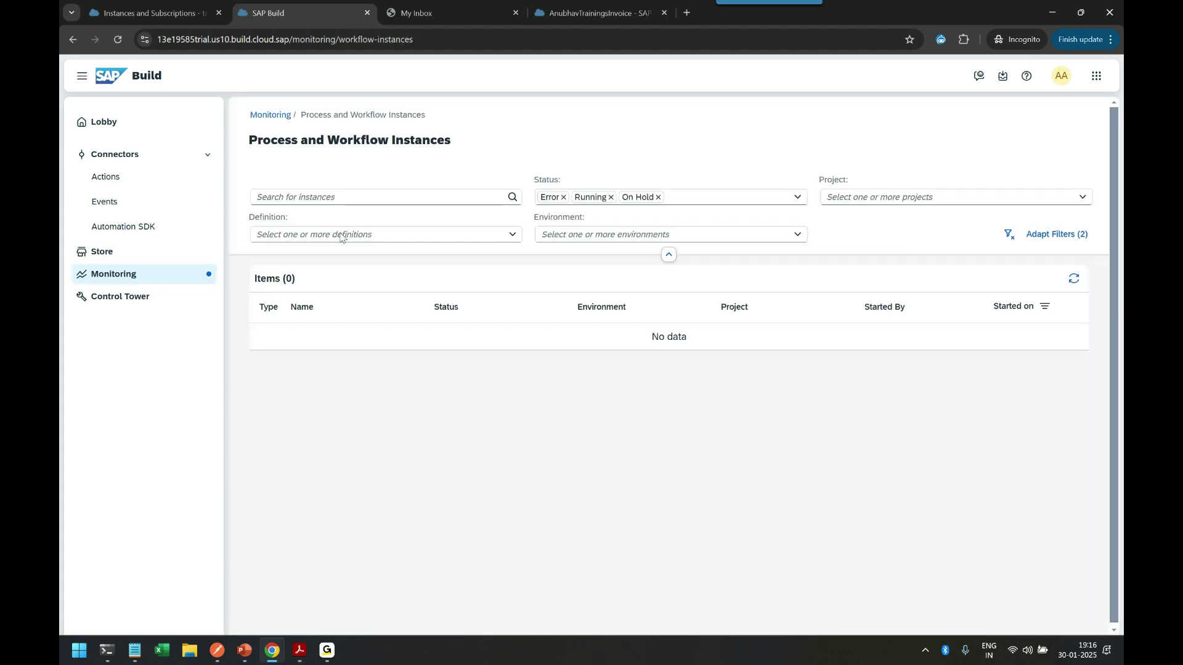
pyautogui.click(176, 274)
pyautogui.click(414, 156)
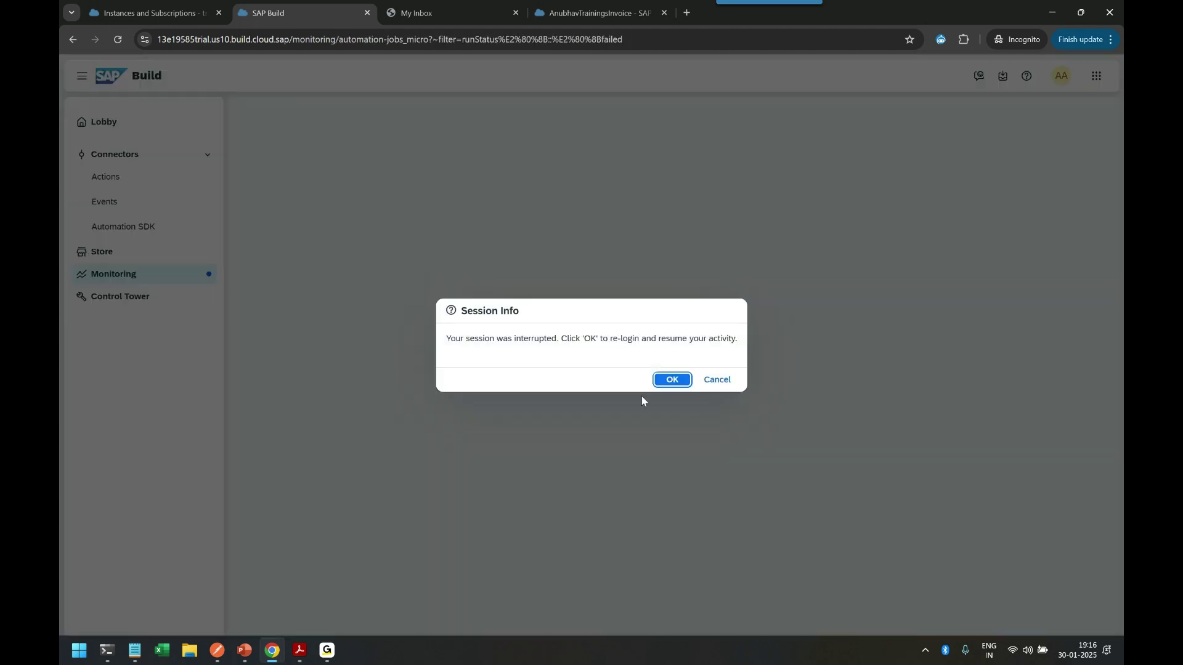
pyautogui.click(672, 380)
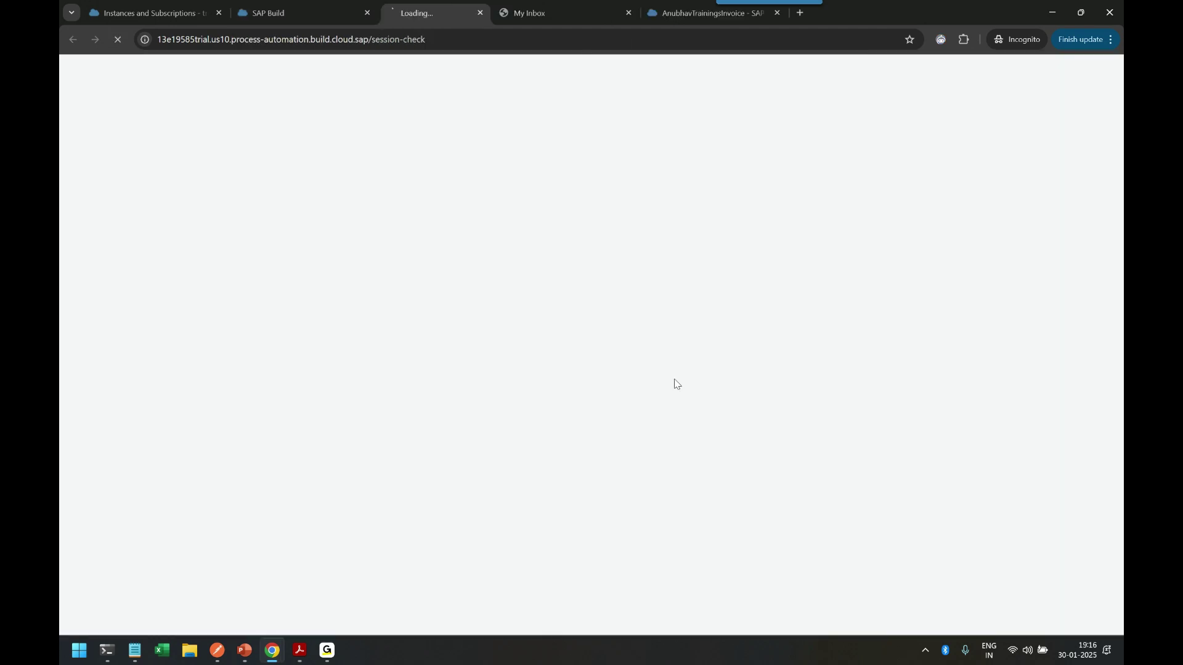